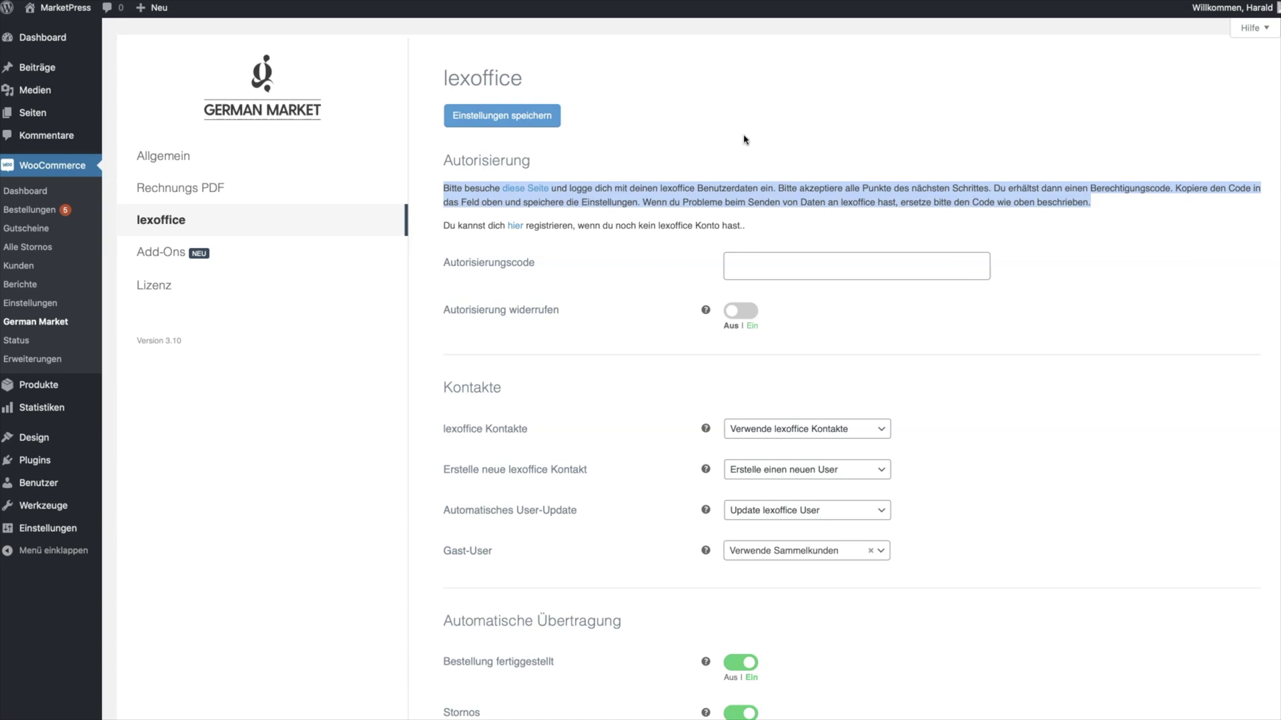
Step: Sign in to lexoffice with the account e-mail and password and copy the authorization code issued for German Market
{"action": "left_click", "coordinate": [733, 128]}
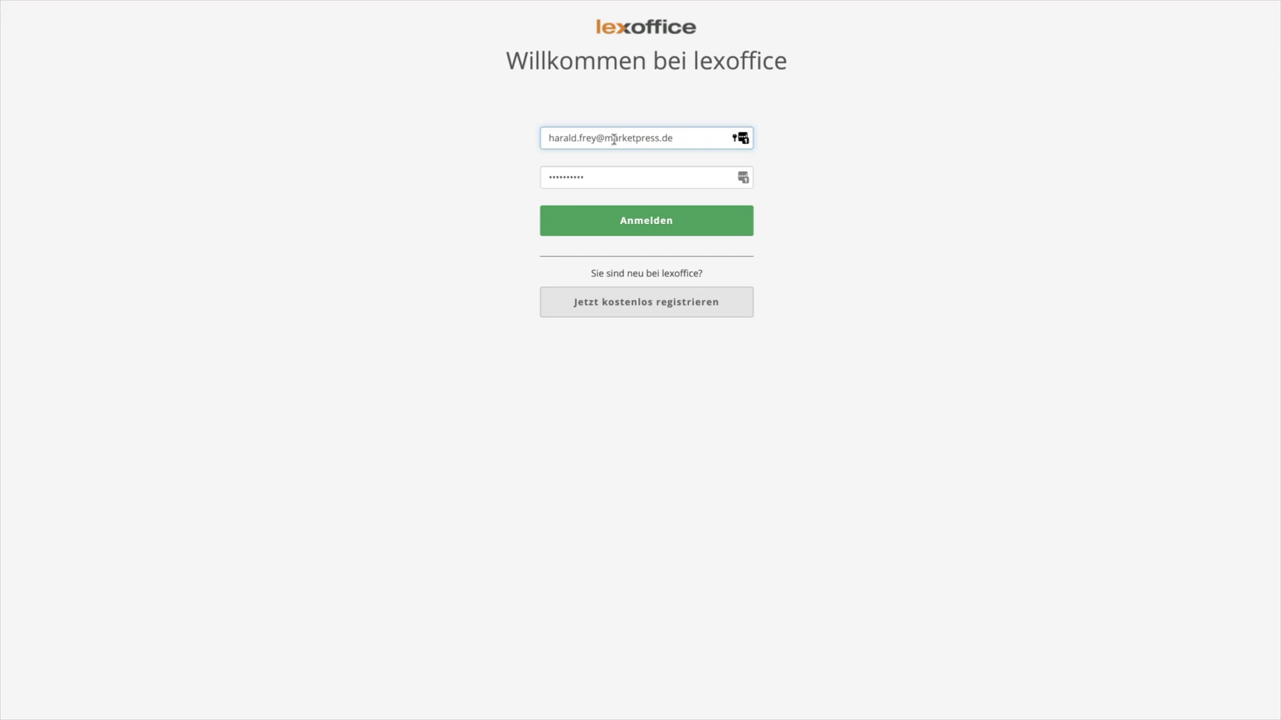
{"action": "left_click", "coordinate": [635, 223]}
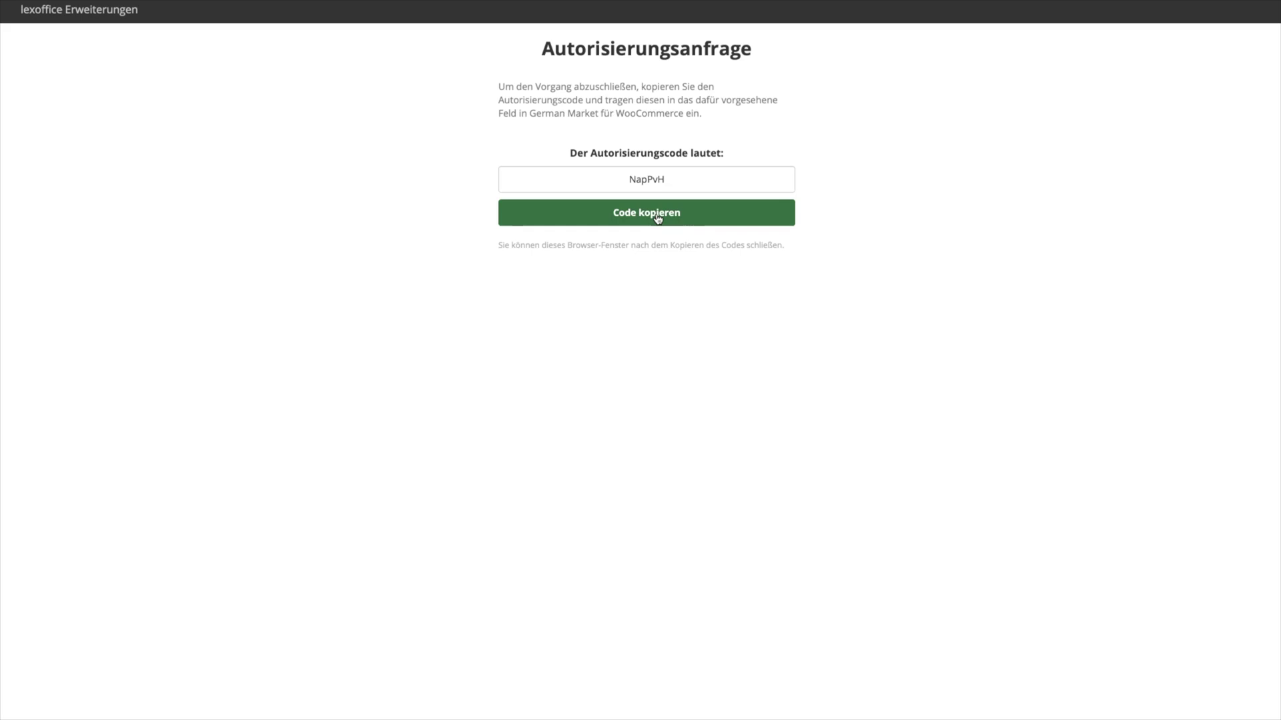
{"action": "left_click", "coordinate": [657, 218]}
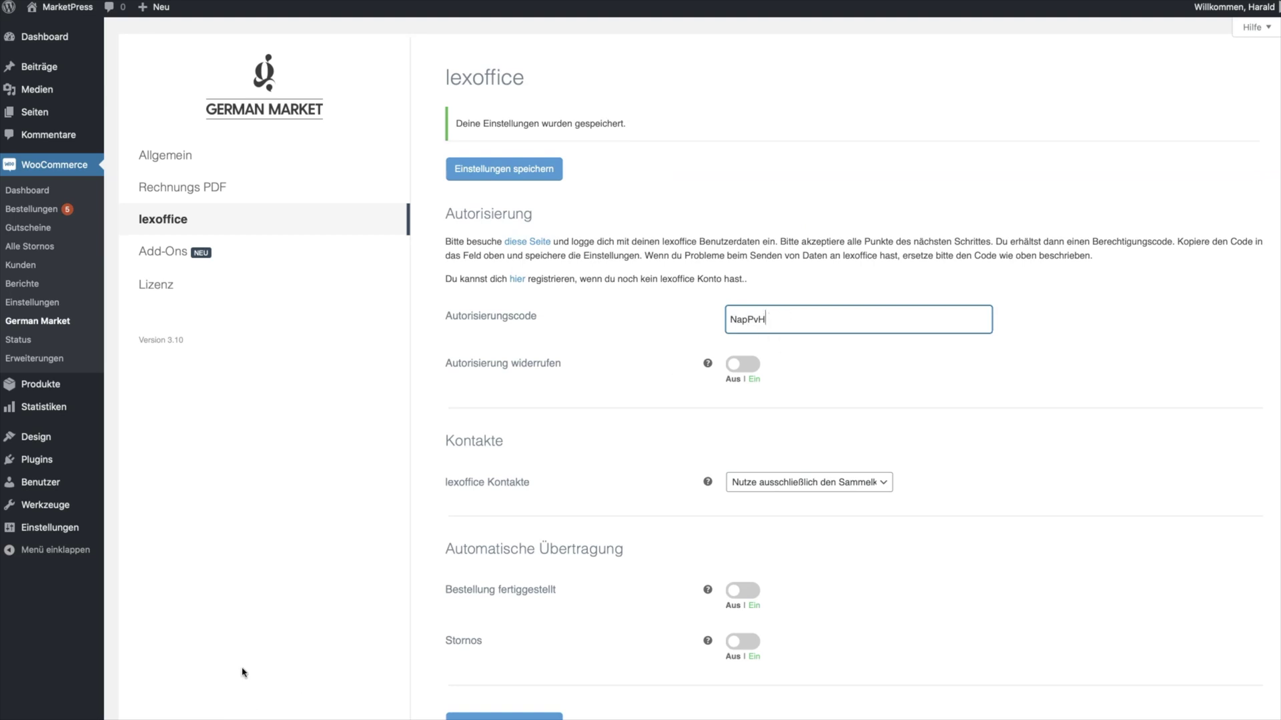
Step: Save the lexoffice settings in German Market with the copied authorization code in the Autorisierungscode field
{"action": "scroll", "coordinate": [228, 695], "scroll_direction": "down", "scroll_amount": 3}
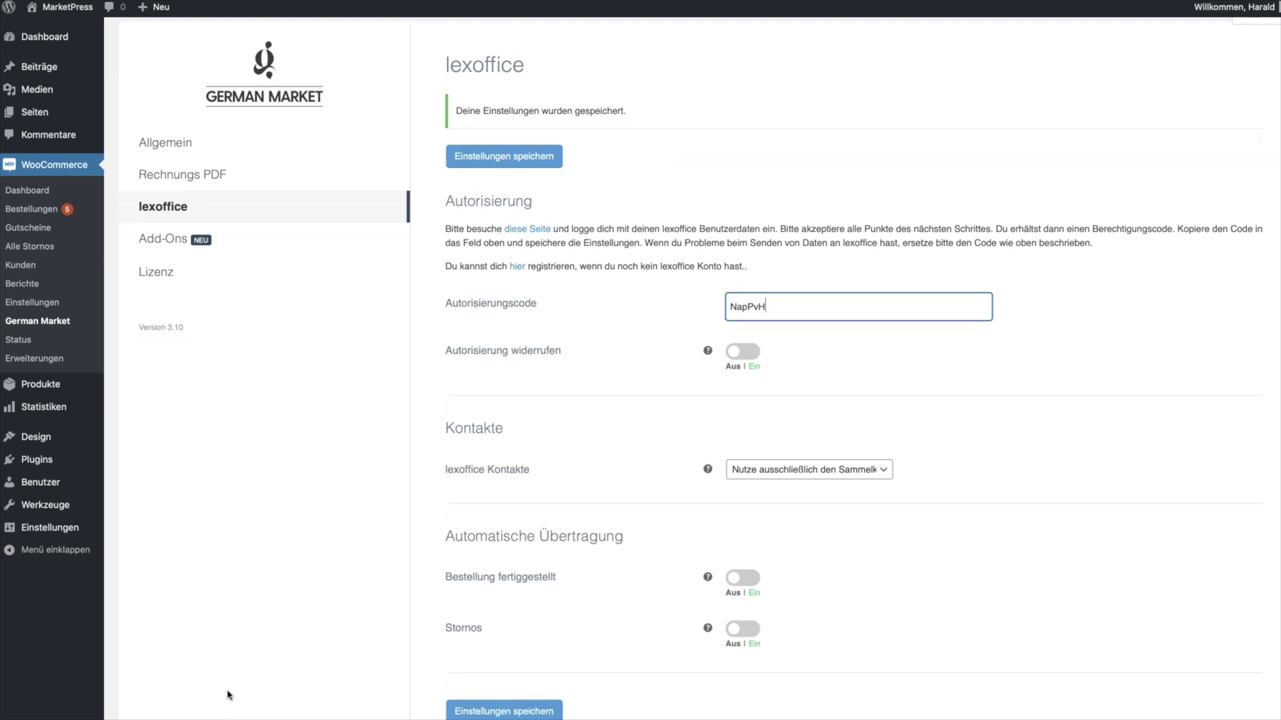
{"action": "left_click", "coordinate": [497, 637]}
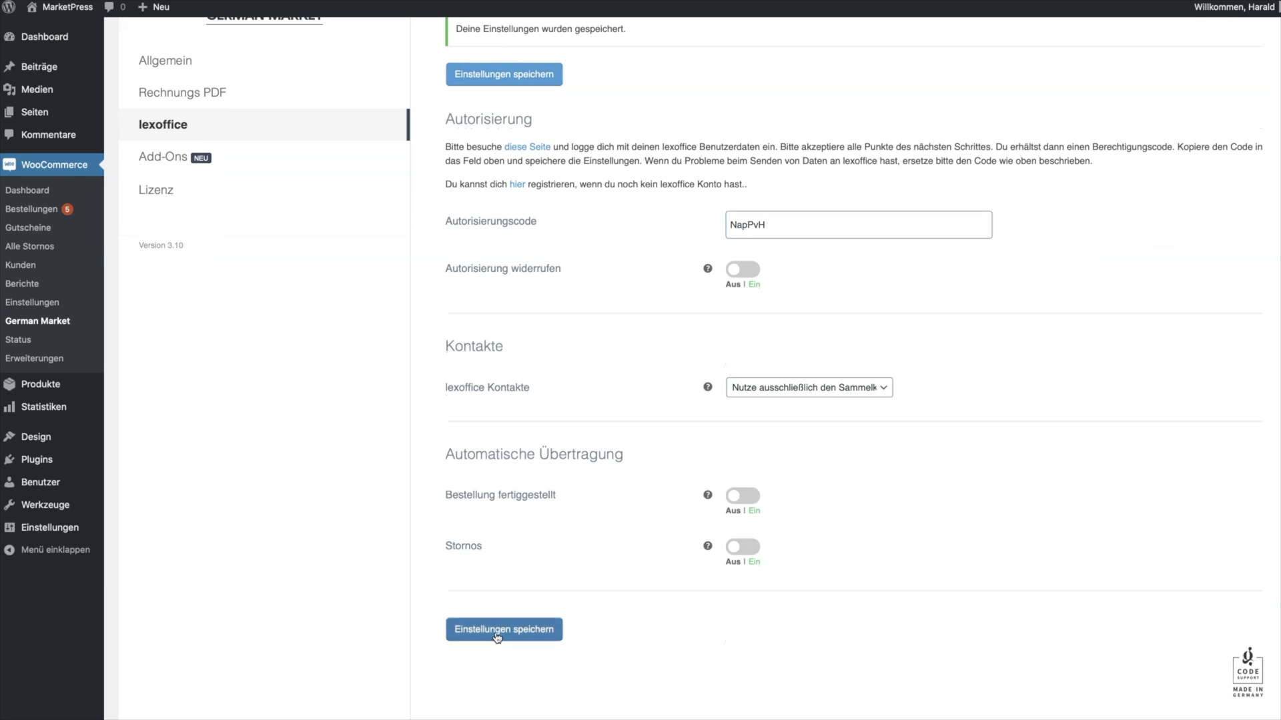
{"action": "scroll", "coordinate": [313, 623], "scroll_direction": "up", "scroll_amount": 2}
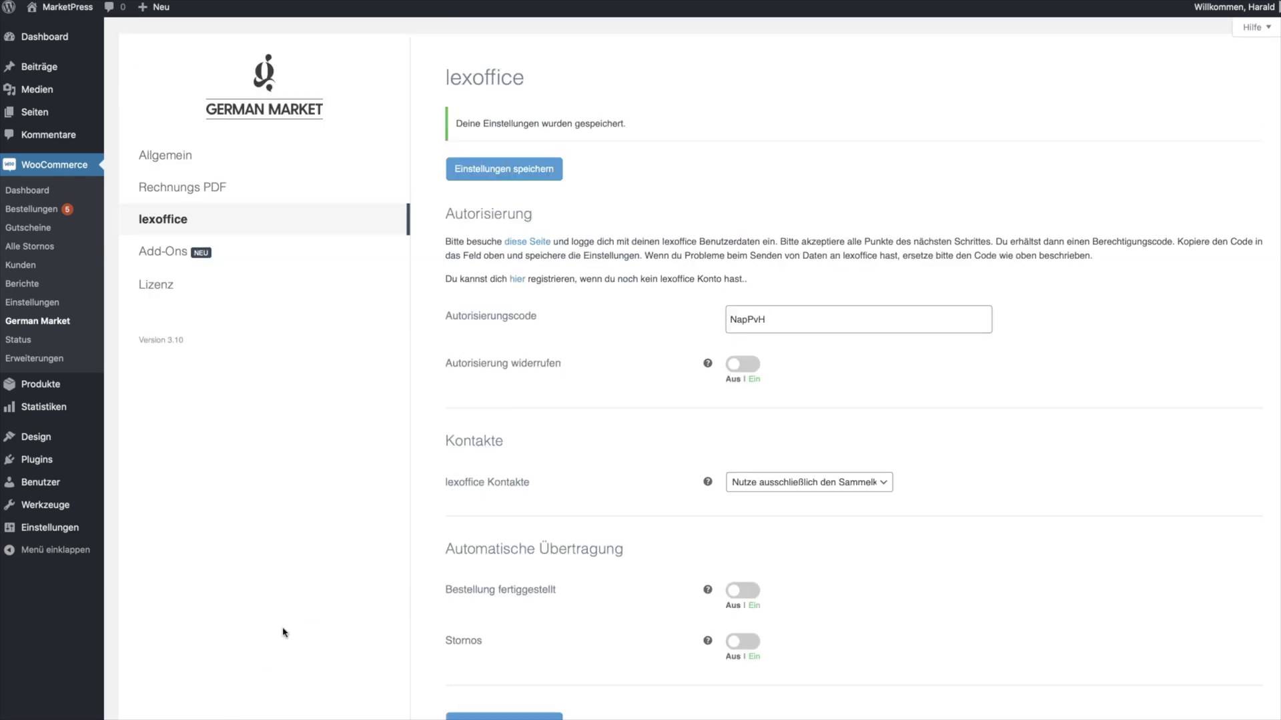
{"action": "scroll", "coordinate": [285, 633], "scroll_direction": "down", "scroll_amount": 1}
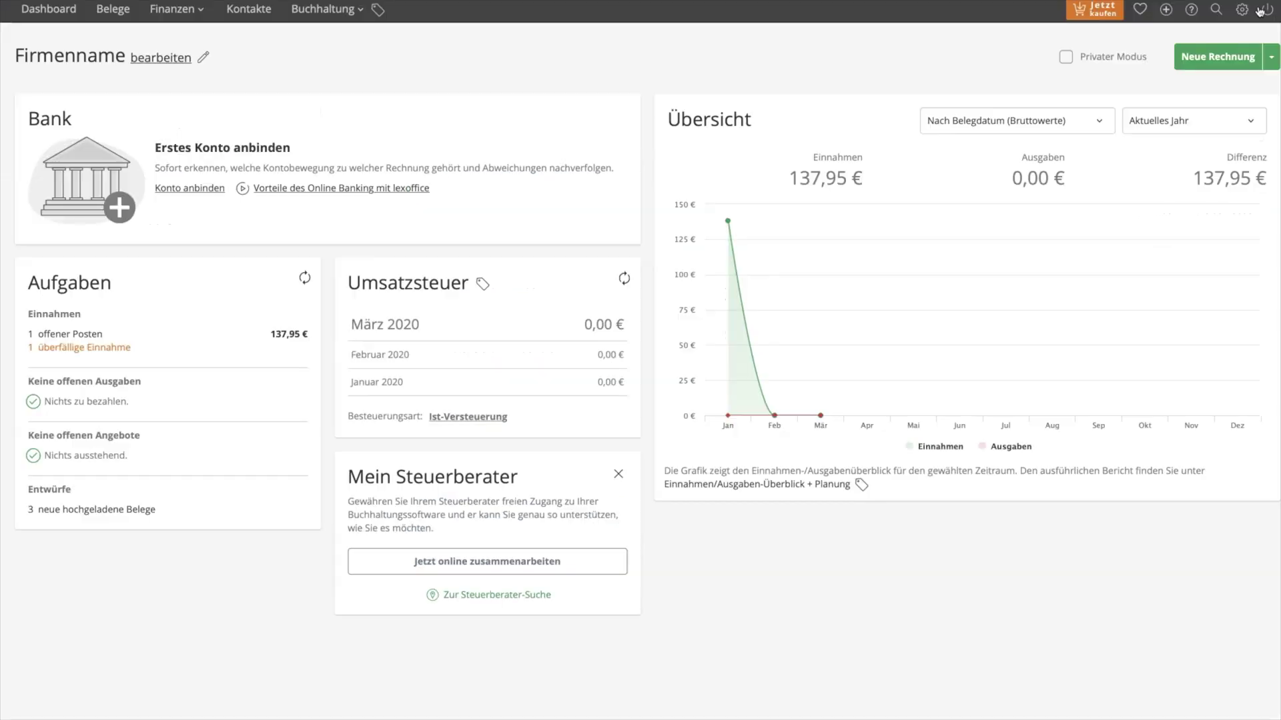
Step: Switch to lexoffice and open the settings of the German Market für WooCommerce extension under Erweiterungen
{"action": "left_click", "coordinate": [1242, 9]}
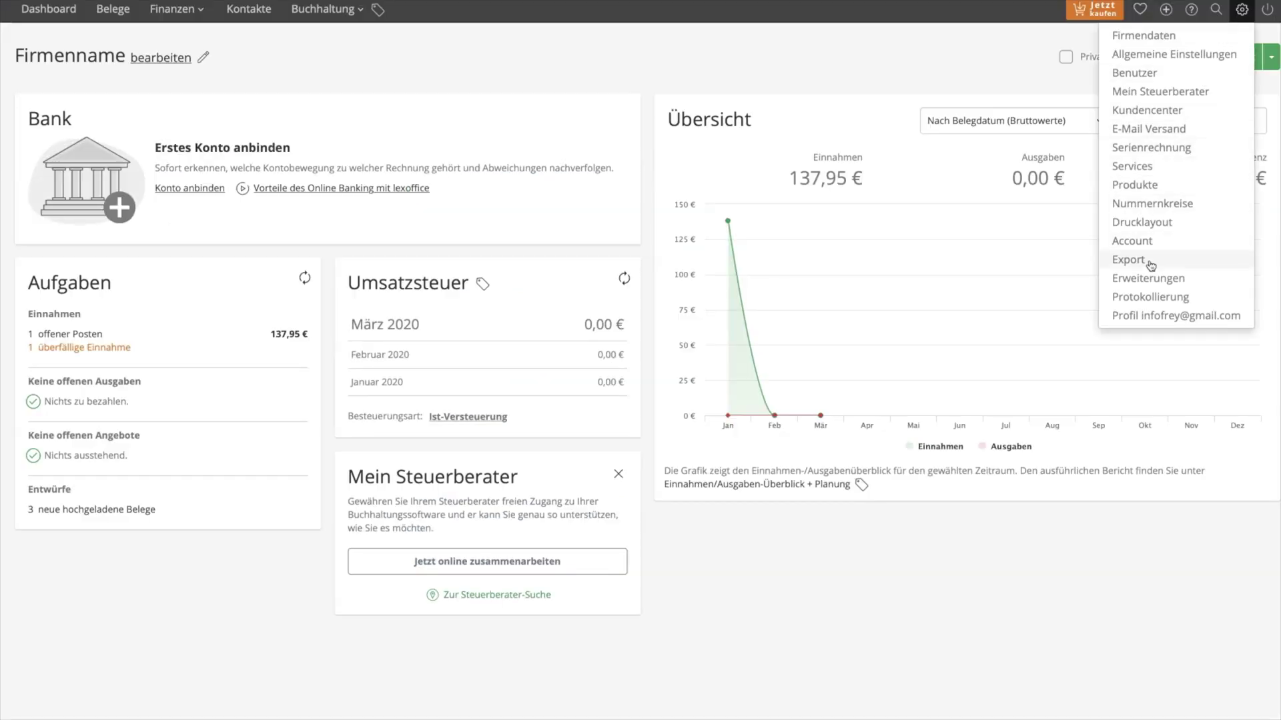
{"action": "left_click", "coordinate": [1179, 285]}
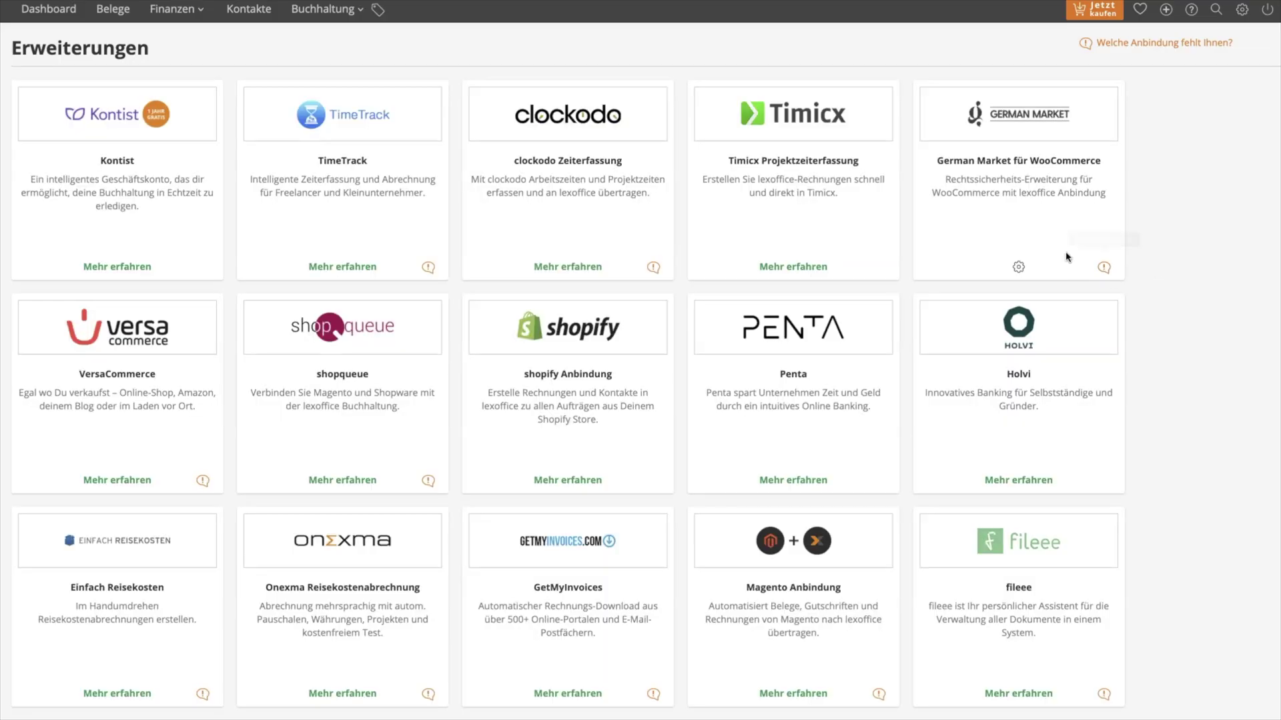
{"action": "left_click", "coordinate": [1019, 267]}
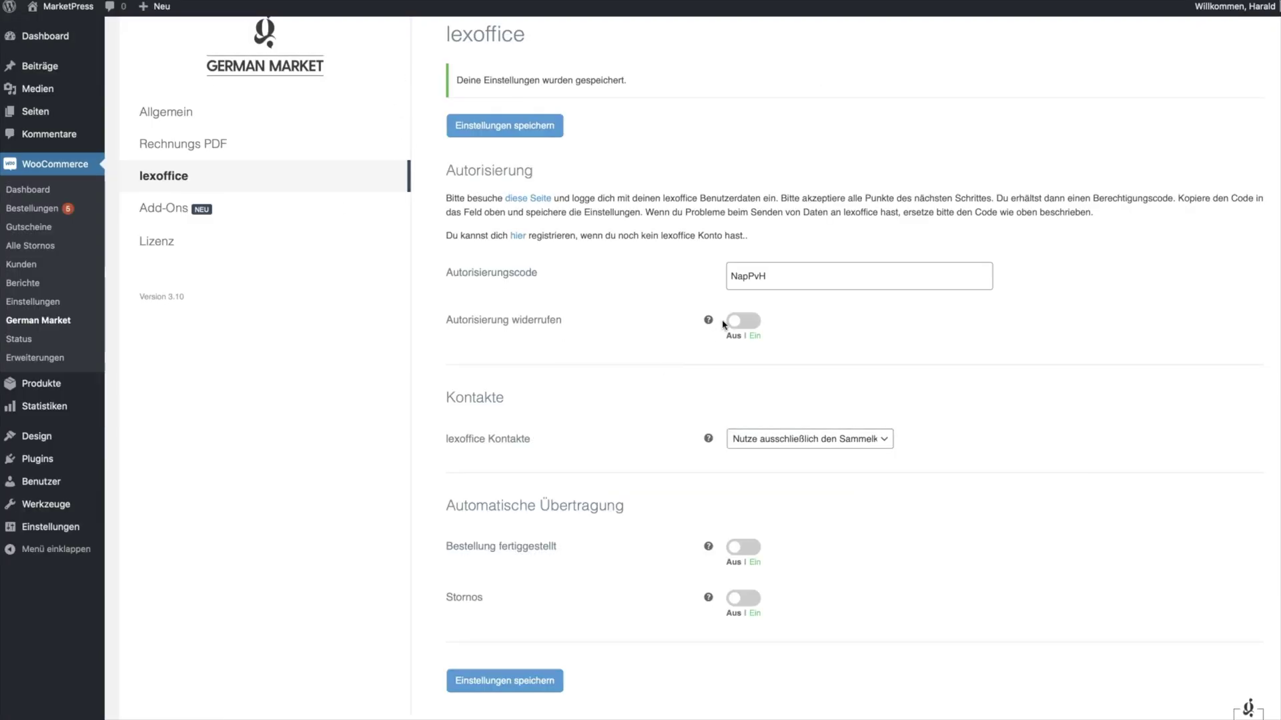
{"action": "left_click_drag", "start_coordinate": [580, 323], "coordinate": [437, 321]}
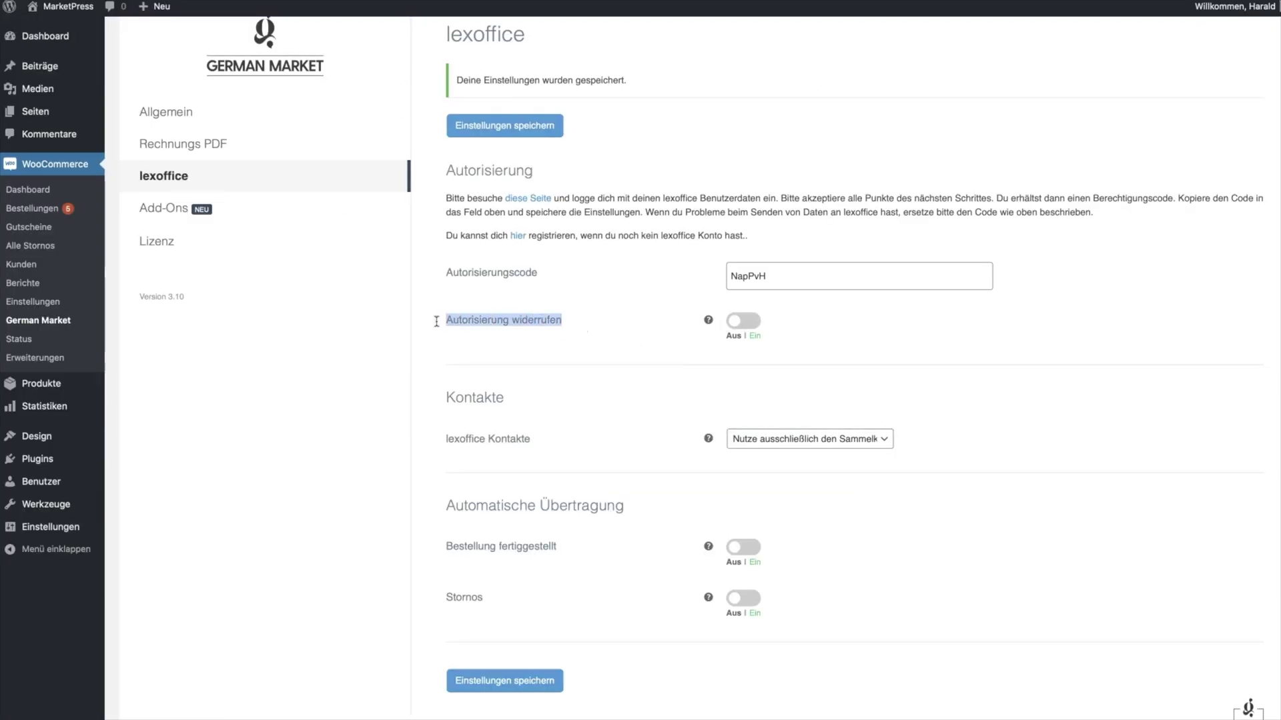
{"action": "left_click", "coordinate": [633, 342]}
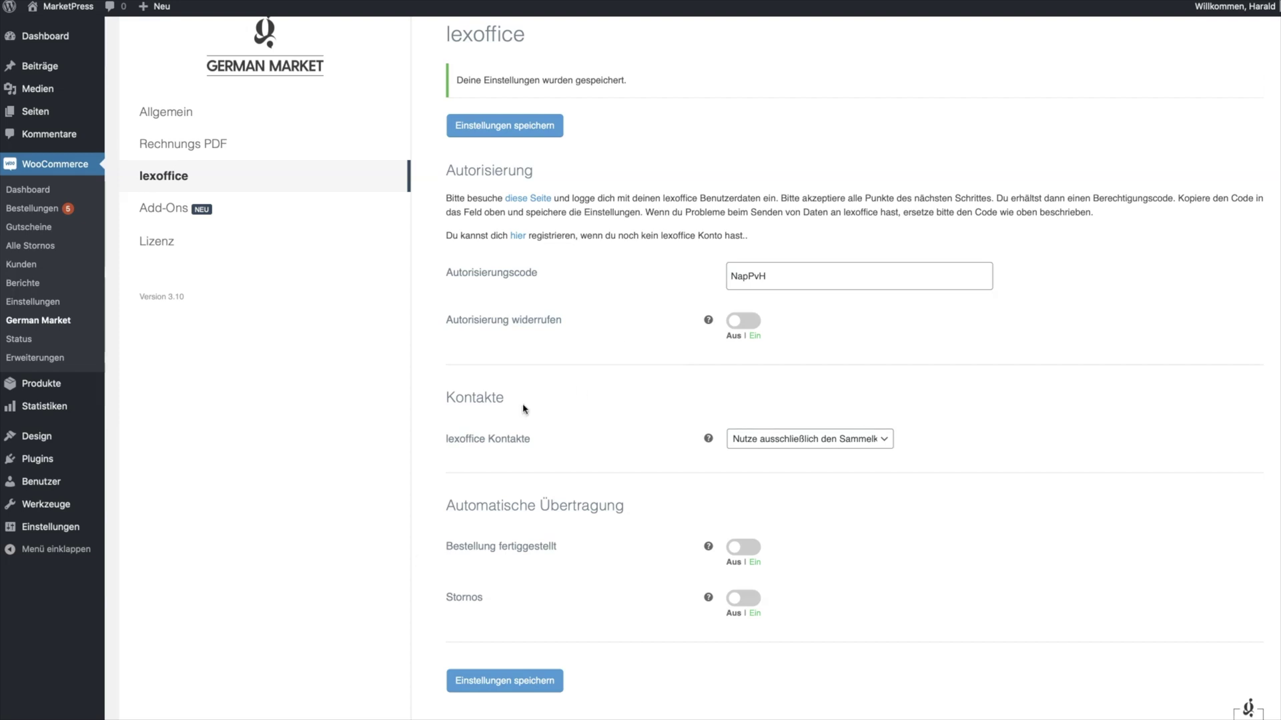
{"action": "double_click", "coordinate": [480, 396]}
{"action": "left_click", "coordinate": [572, 414]}
{"action": "left_click_drag", "start_coordinate": [552, 440], "coordinate": [442, 438]}
{"action": "left_click", "coordinate": [582, 440]}
Step: Set lexoffice Kontakte to Verwende lexoffice Kontakte in the German Market settings and save
{"action": "left_click", "coordinate": [787, 441]}
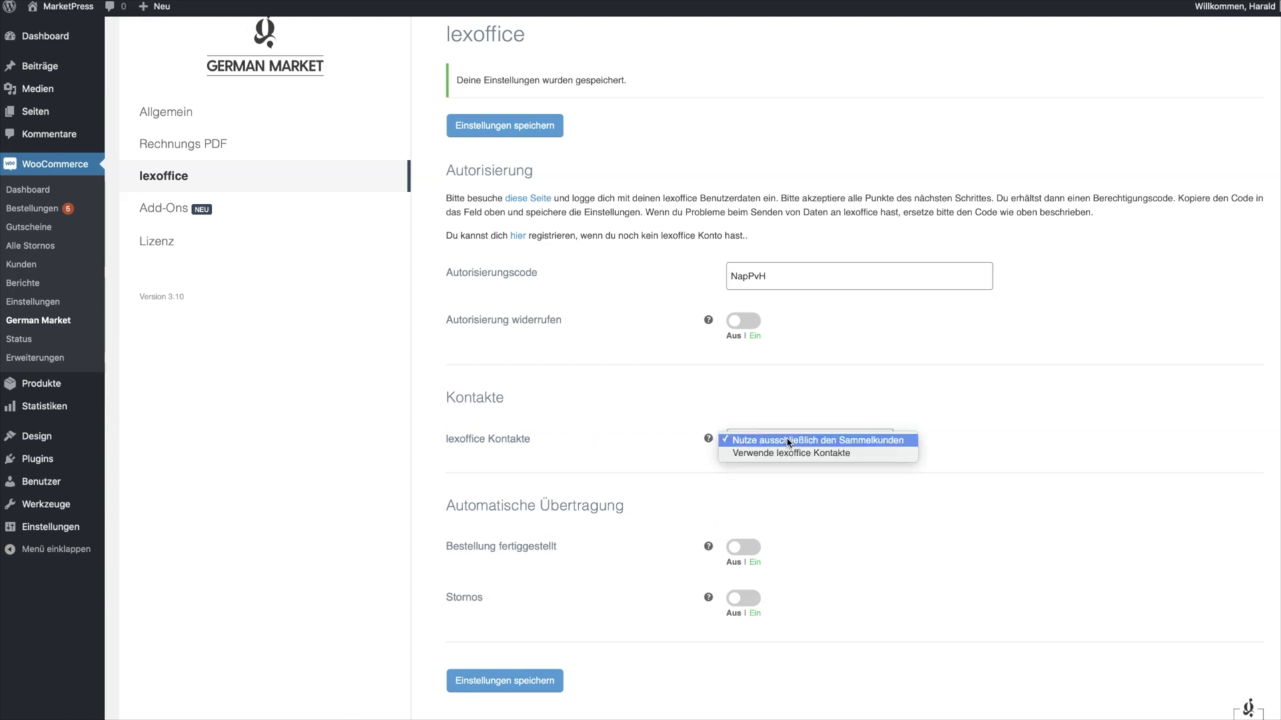
{"action": "left_click", "coordinate": [827, 443]}
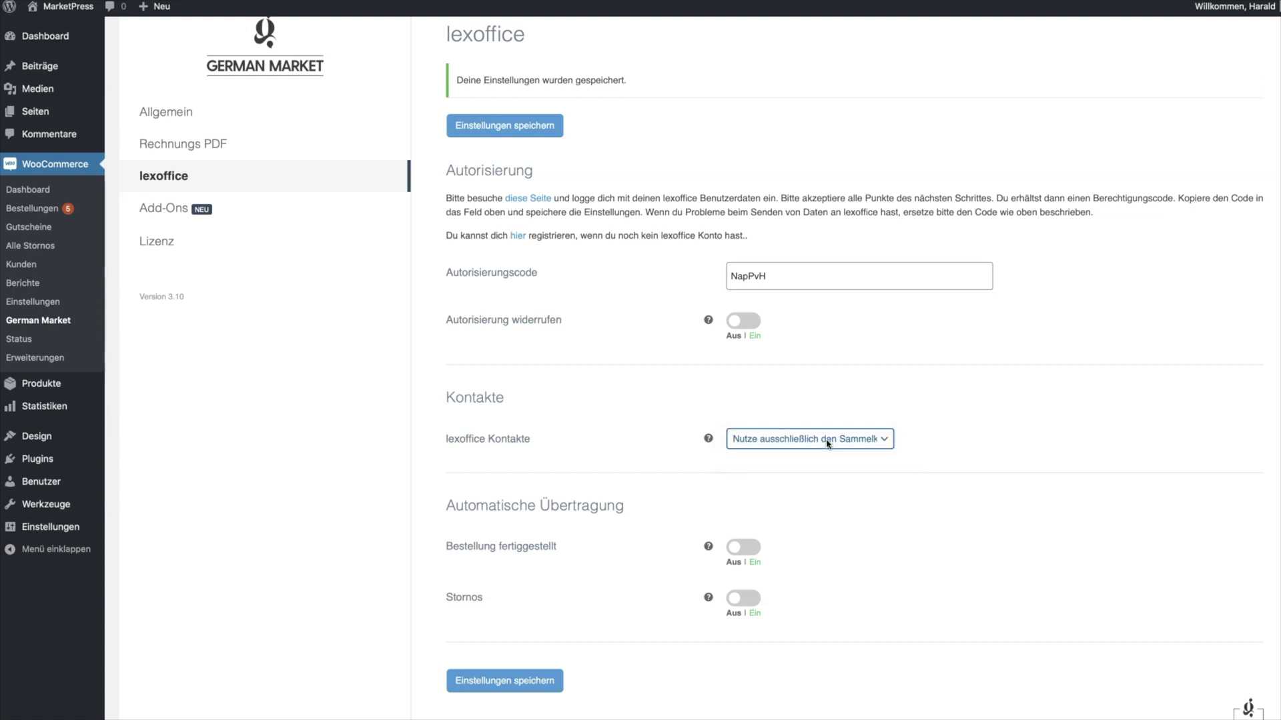
{"action": "left_click", "coordinate": [768, 444]}
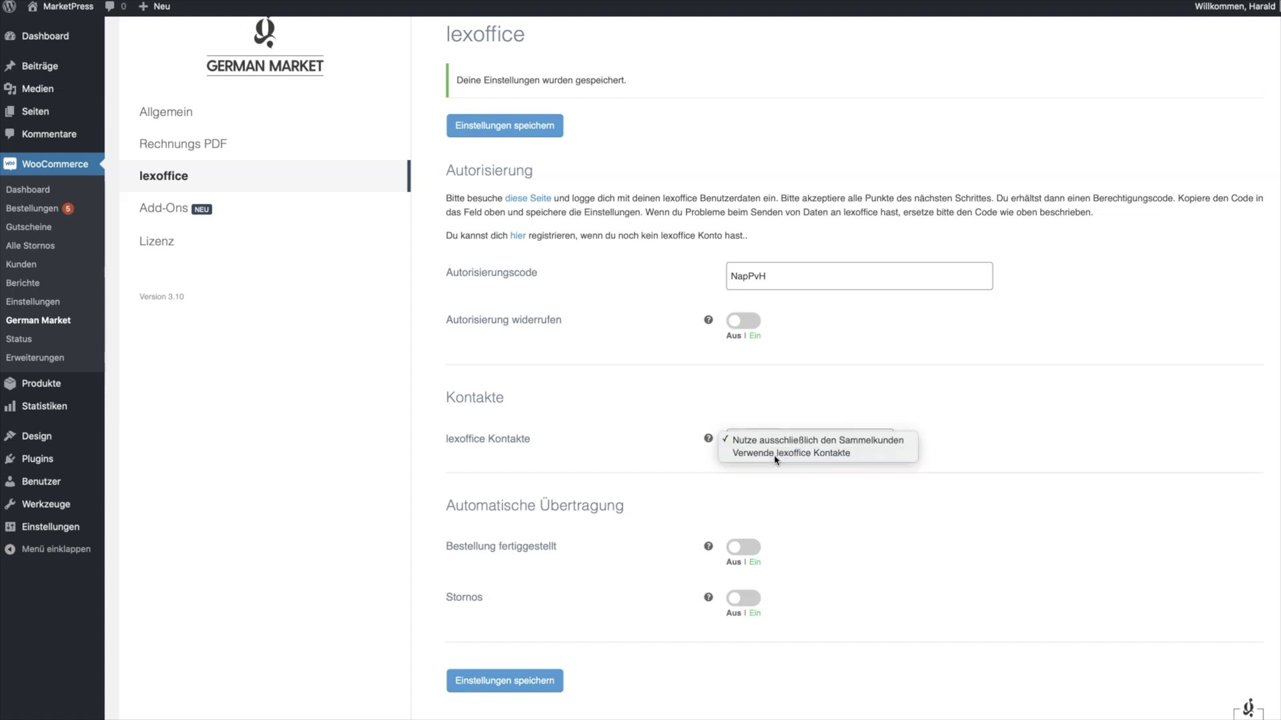
{"action": "left_click", "coordinate": [796, 451]}
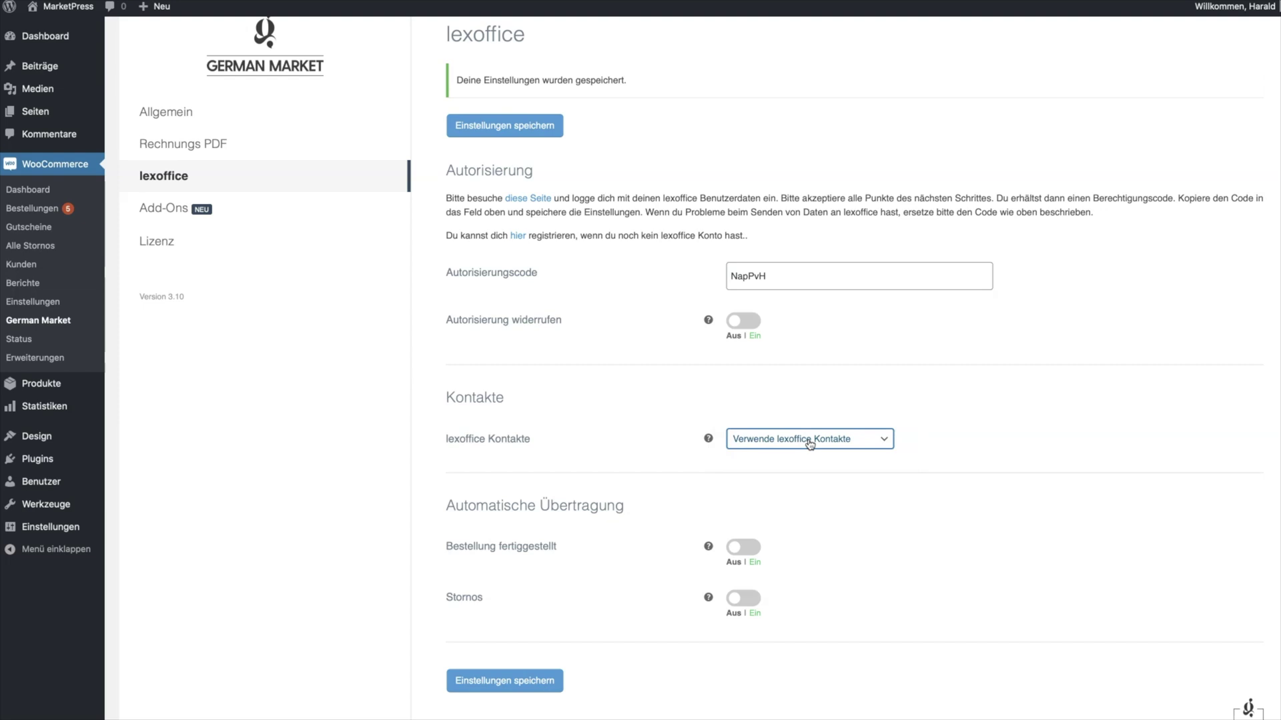
{"action": "left_click", "coordinate": [527, 685]}
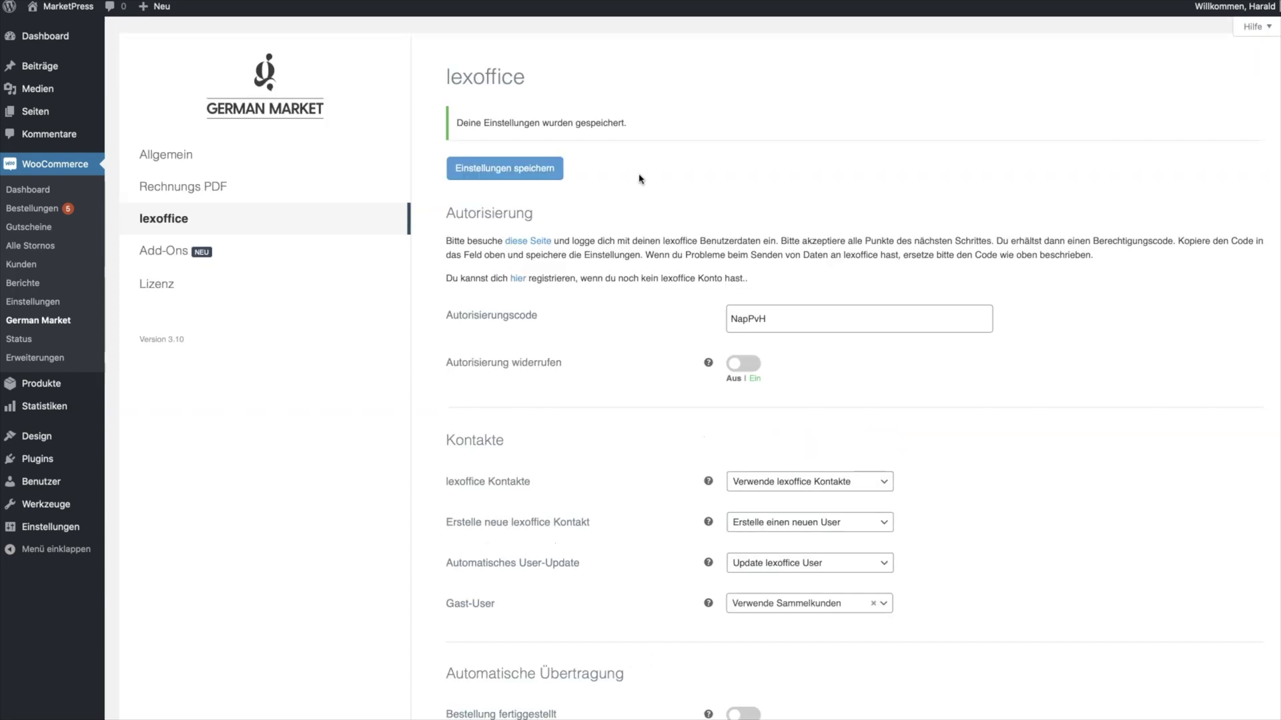
{"action": "scroll", "coordinate": [638, 177], "scroll_direction": "down", "scroll_amount": 3}
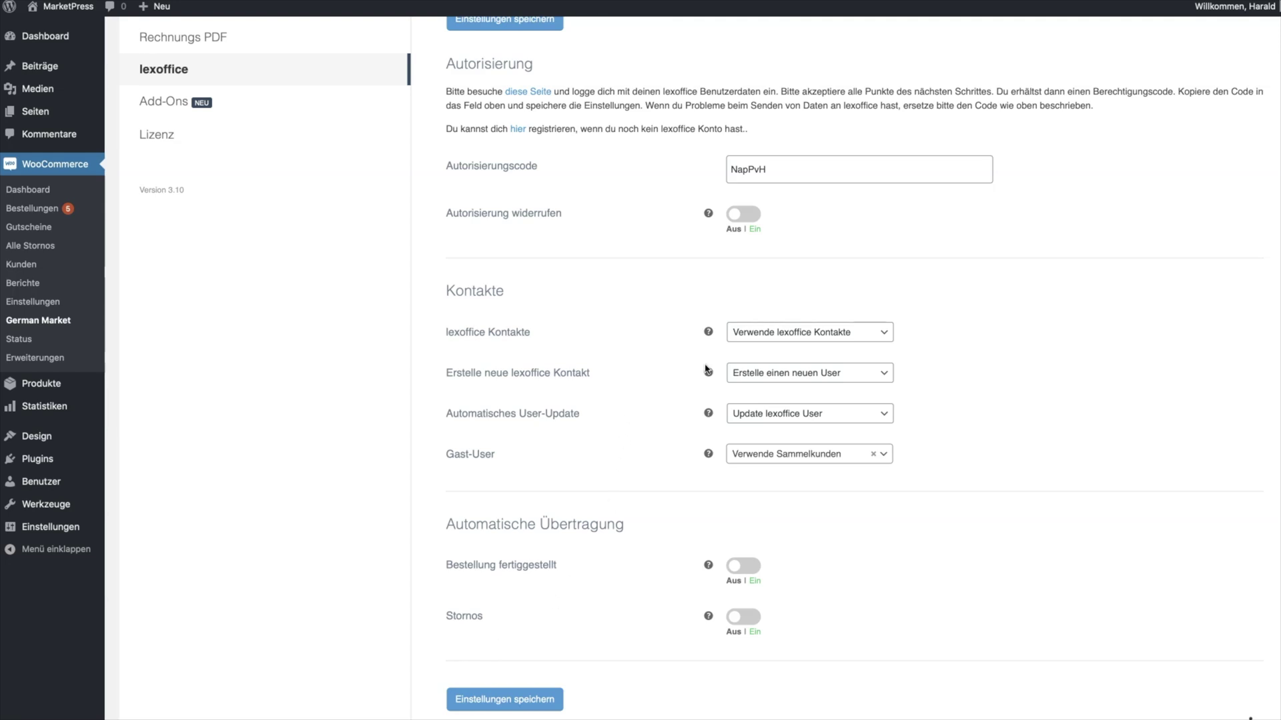
{"action": "left_click_drag", "start_coordinate": [621, 374], "coordinate": [440, 373]}
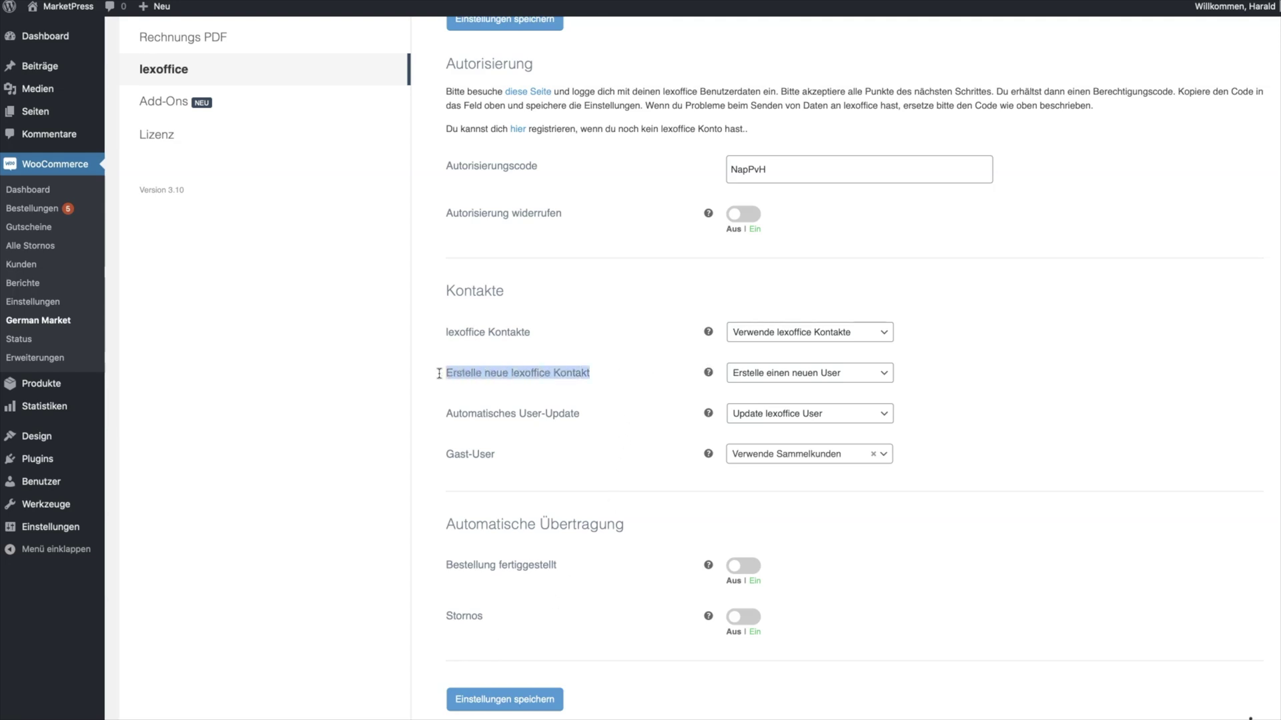
{"action": "left_click", "coordinate": [649, 415]}
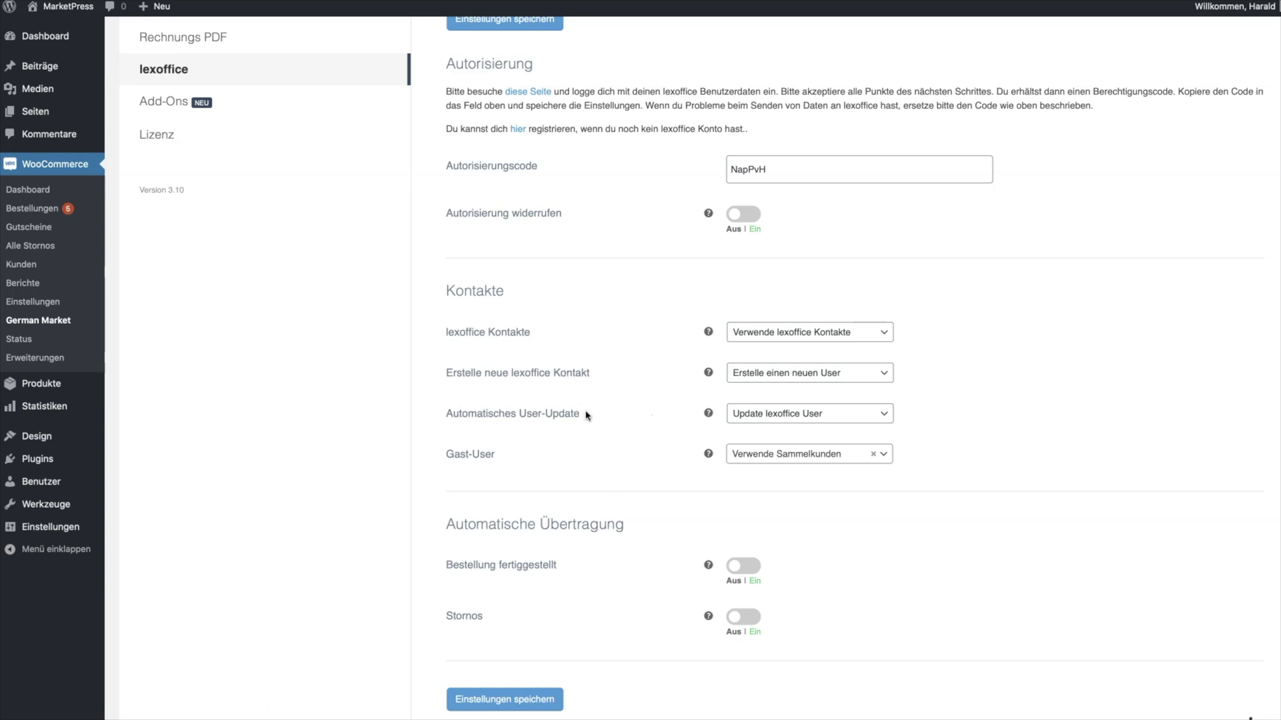
{"action": "left_click_drag", "start_coordinate": [585, 415], "coordinate": [440, 411]}
{"action": "left_click", "coordinate": [619, 434]}
Step: Set the Gast-User option so that a new lexoffice user is created instead of using the Sammelkunden
{"action": "left_click_drag", "start_coordinate": [495, 454], "coordinate": [447, 454]}
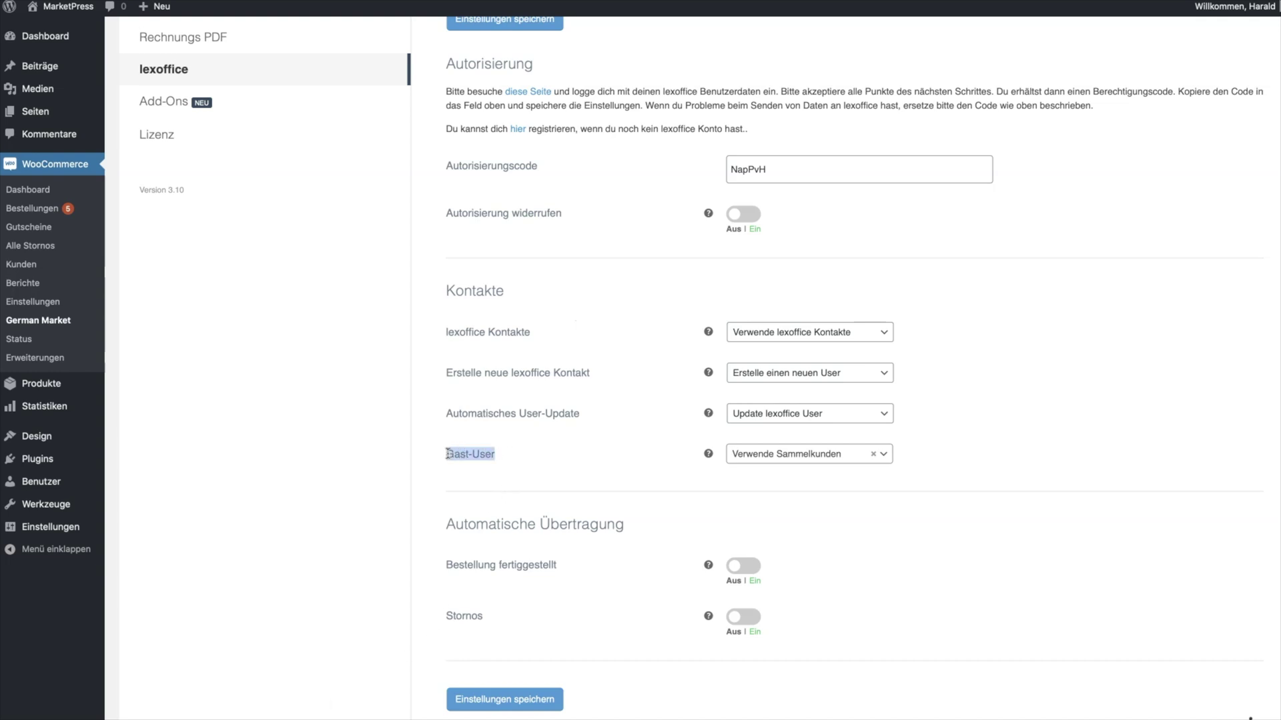
{"action": "left_click", "coordinate": [566, 458]}
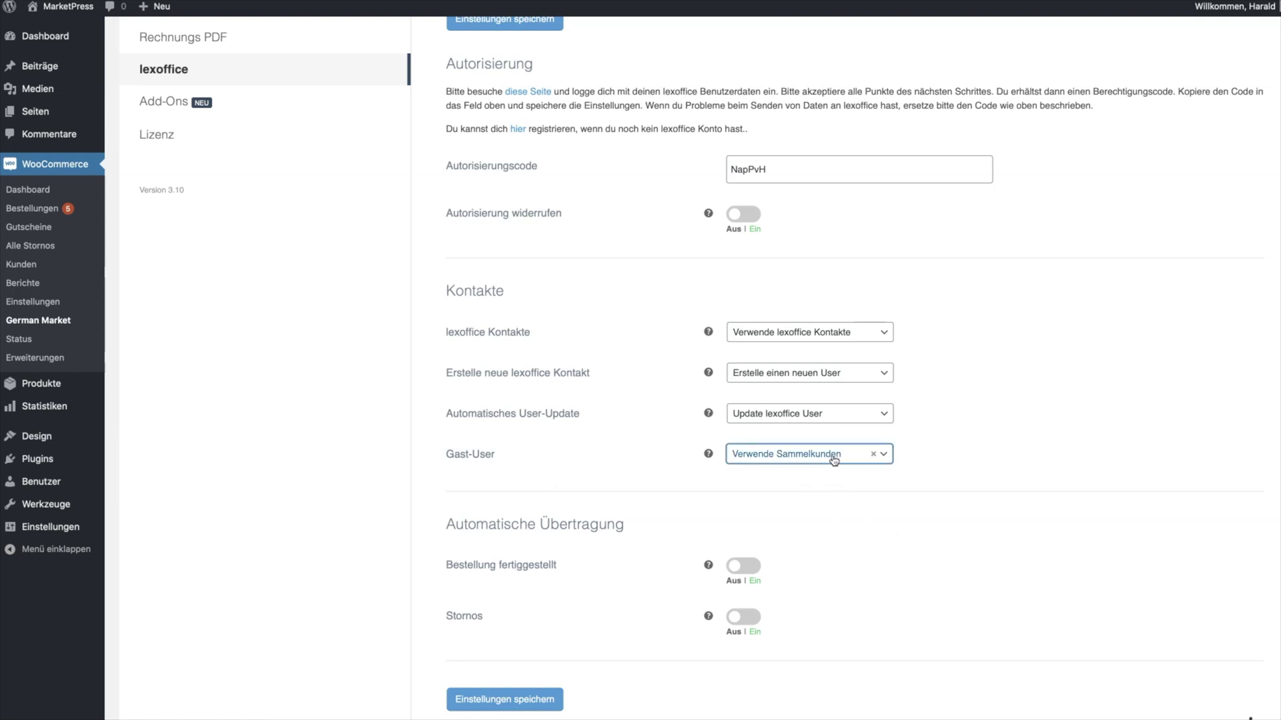
{"action": "key", "text": "Down"}
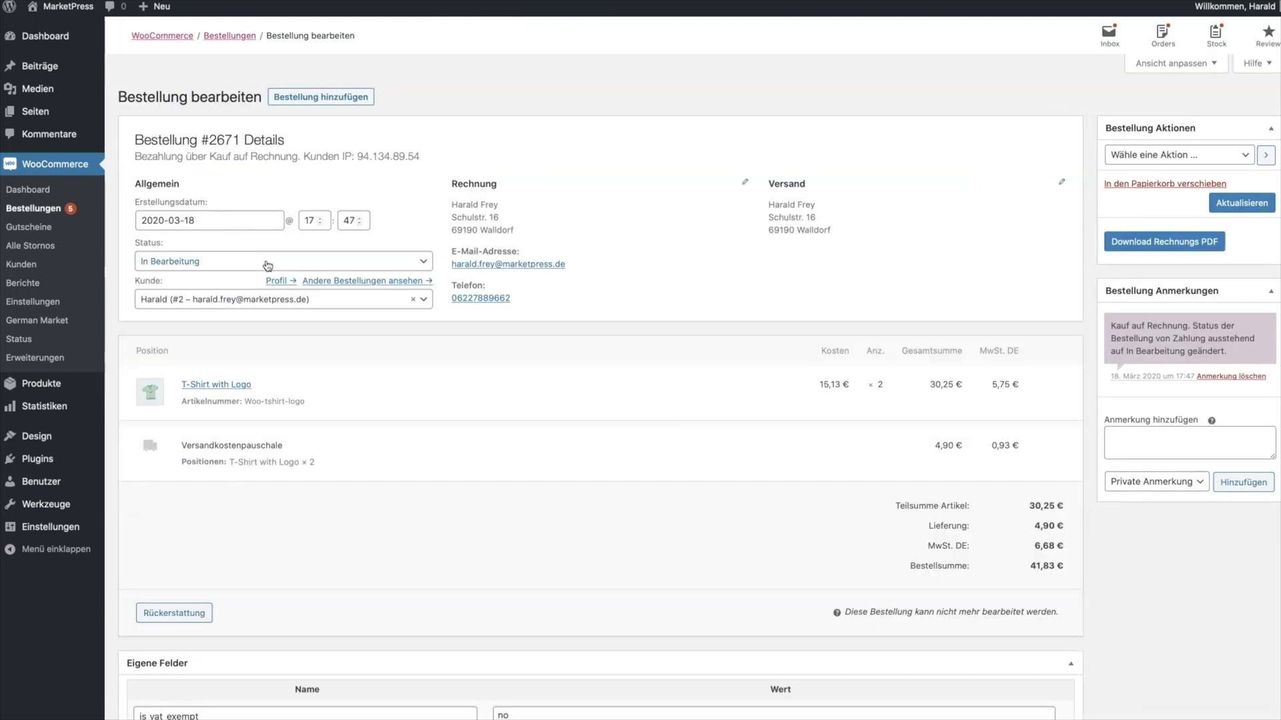
Step: Set the status of the T-shirt order to Abgeschlossen and update the order
{"action": "left_click", "coordinate": [264, 262]}
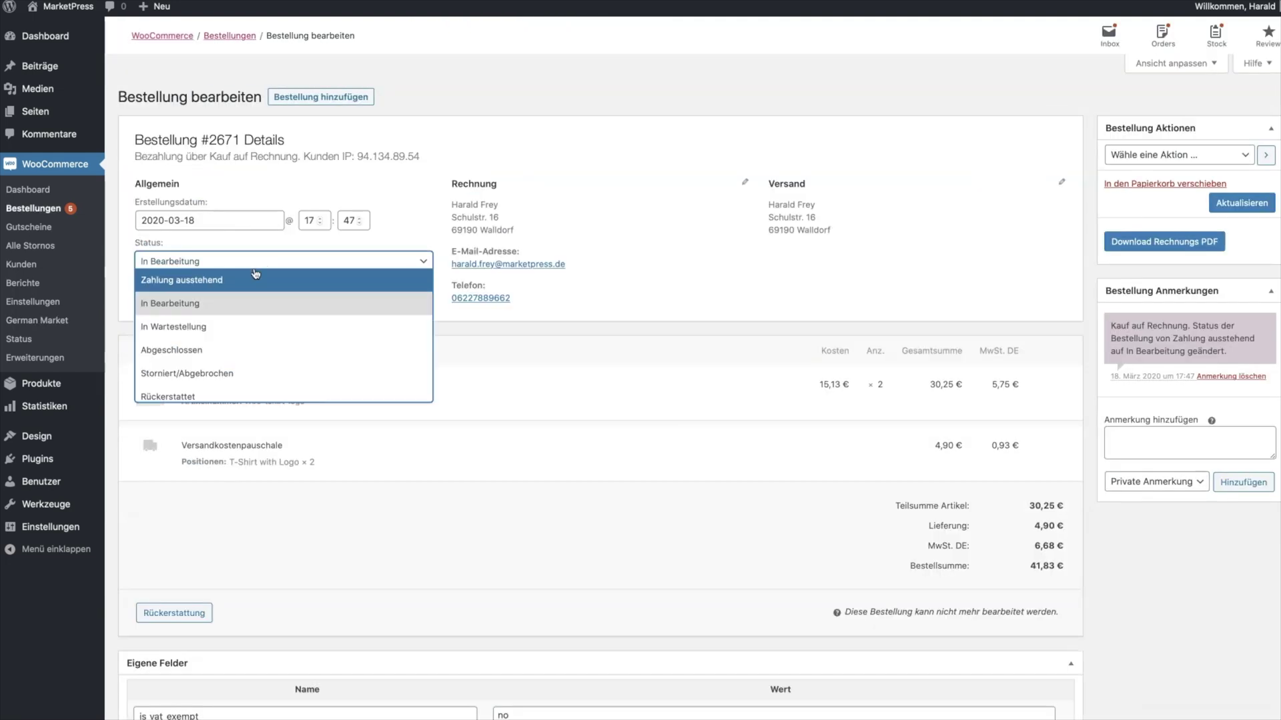
{"action": "left_click", "coordinate": [220, 350]}
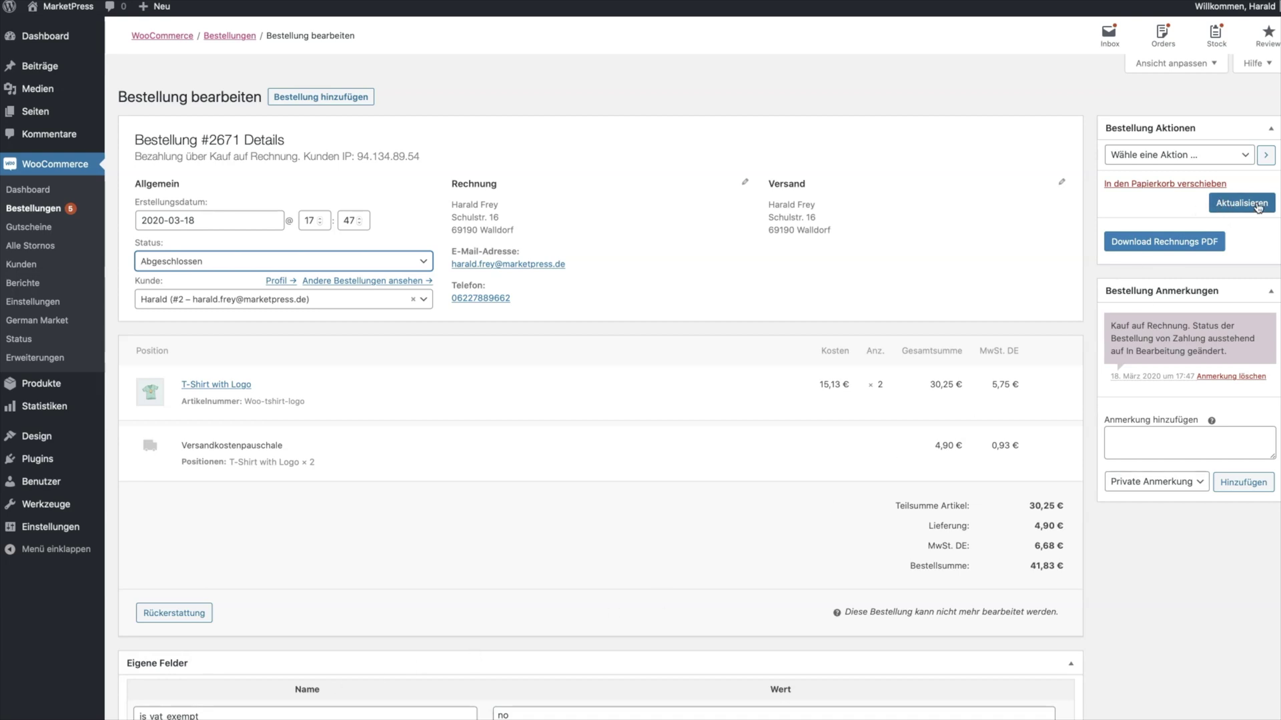
{"action": "left_click", "coordinate": [1258, 204]}
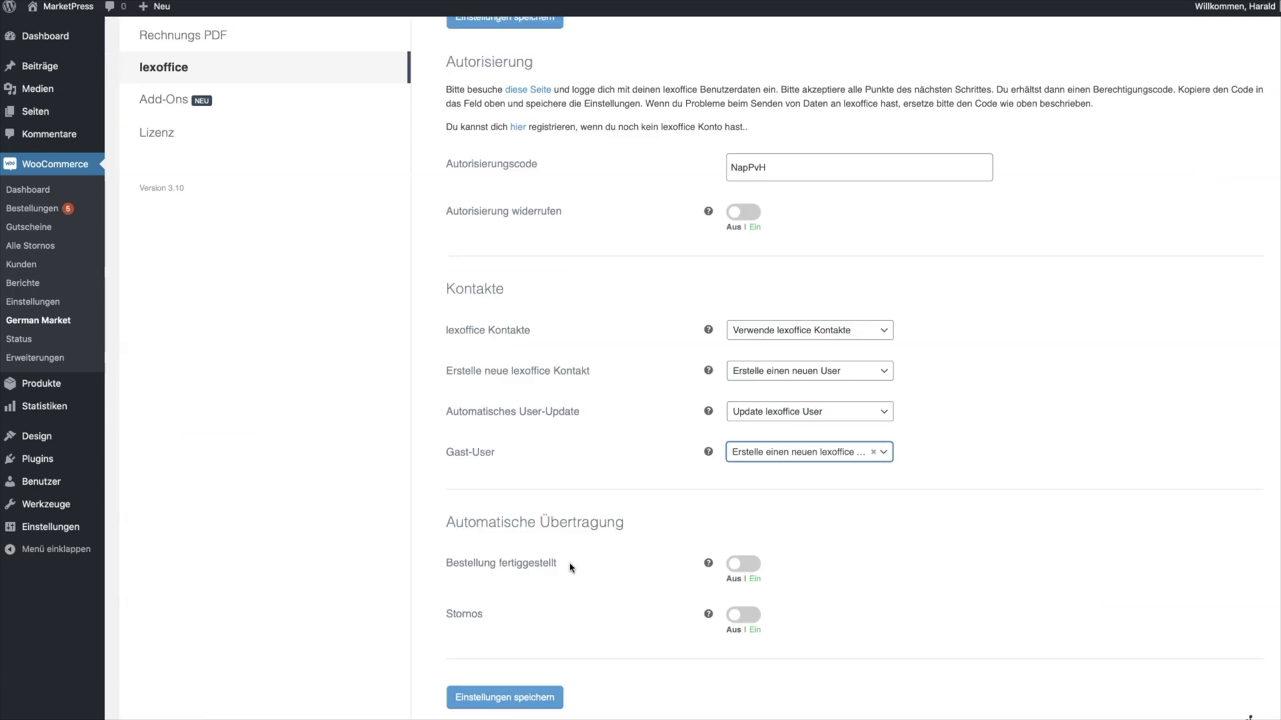
Step: Enable the automatic transfer to lexoffice for Bestellung fertiggestellt
{"action": "left_click_drag", "start_coordinate": [569, 563], "coordinate": [444, 563]}
{"action": "left_click", "coordinate": [581, 567]}
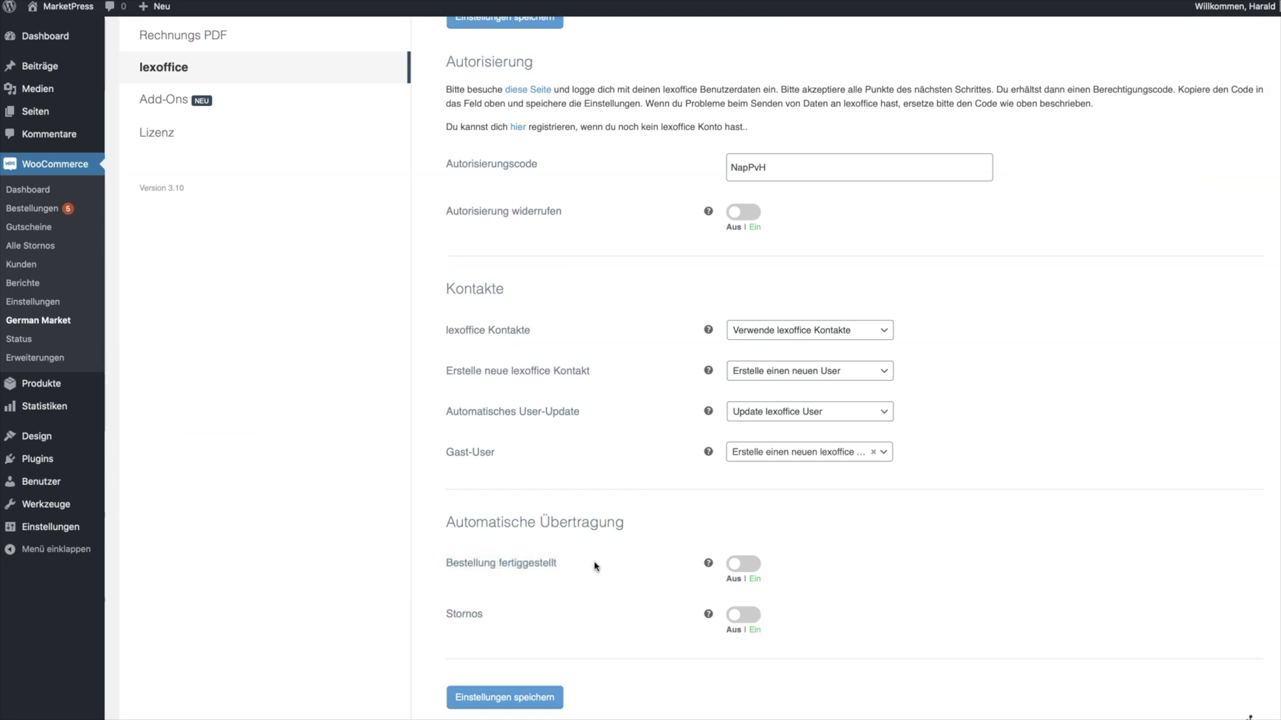
{"action": "left_click", "coordinate": [749, 567]}
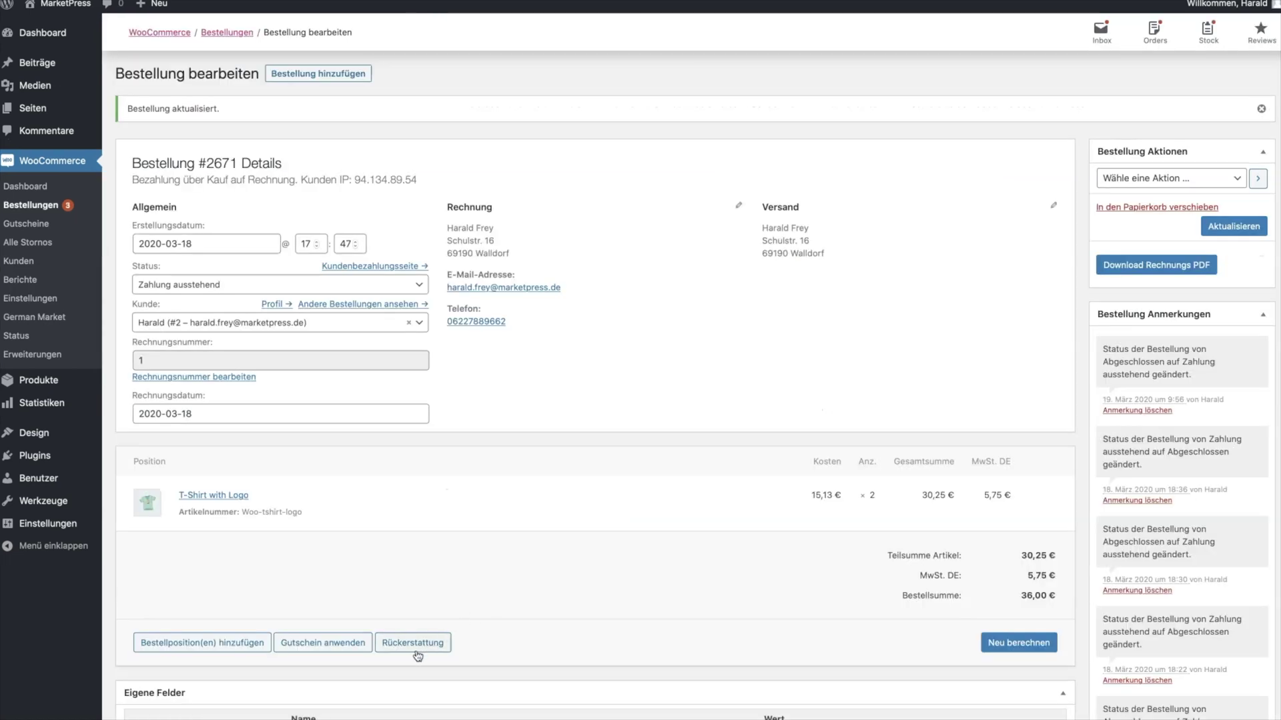
Step: Try to manually refund 1 unit of the T-Shirt with Logo item in the order
{"action": "left_click", "coordinate": [420, 646]}
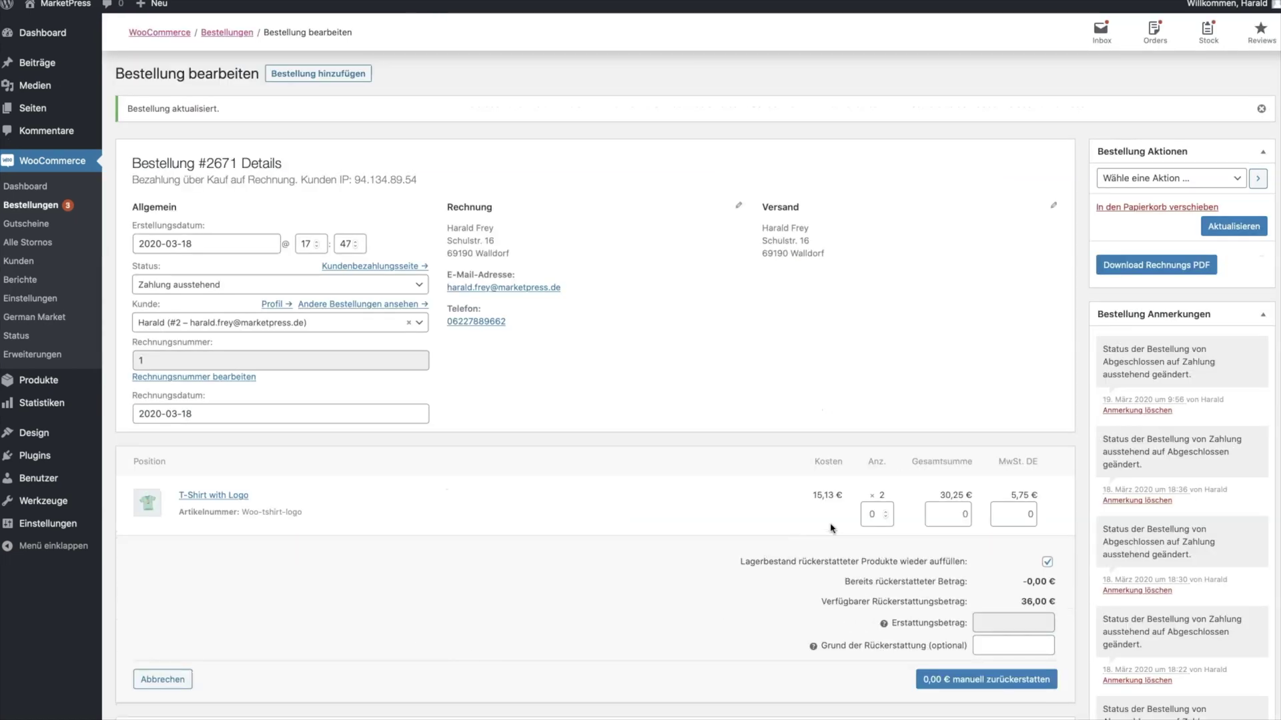
{"action": "left_click", "coordinate": [874, 514]}
{"action": "type", "text": "1"}
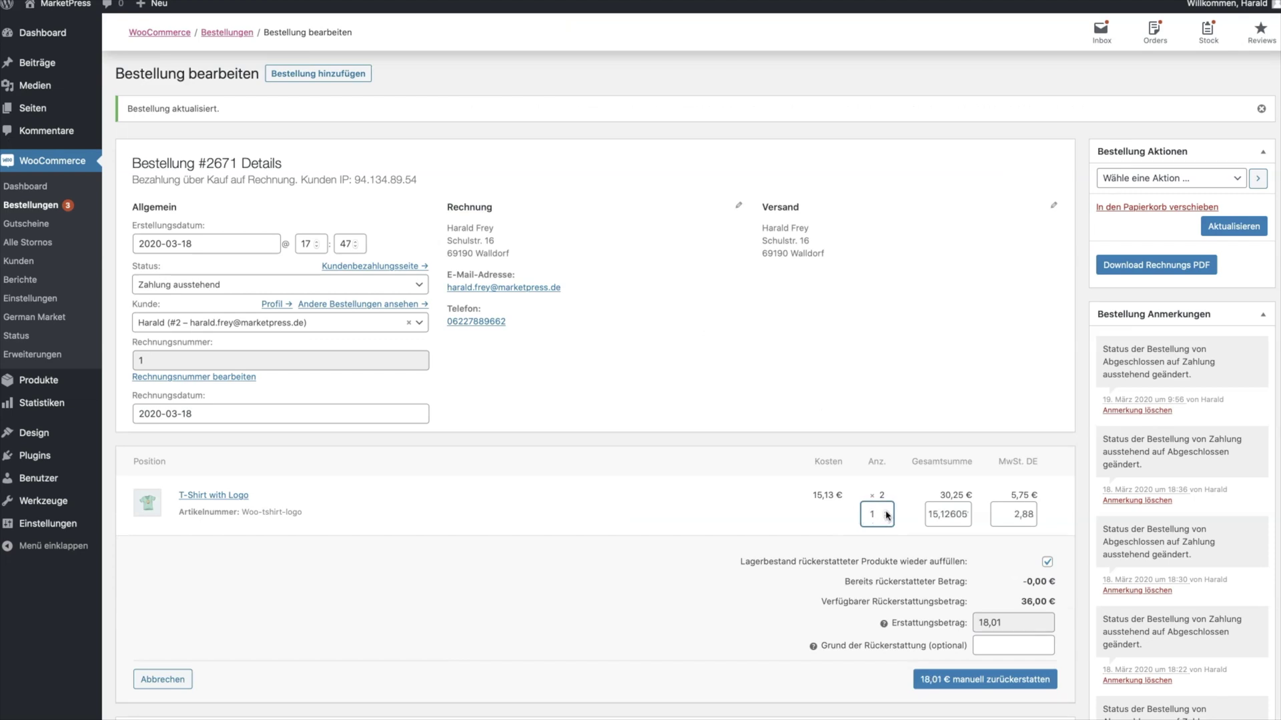
{"action": "left_click", "coordinate": [967, 680]}
{"action": "key", "text": "Return"}
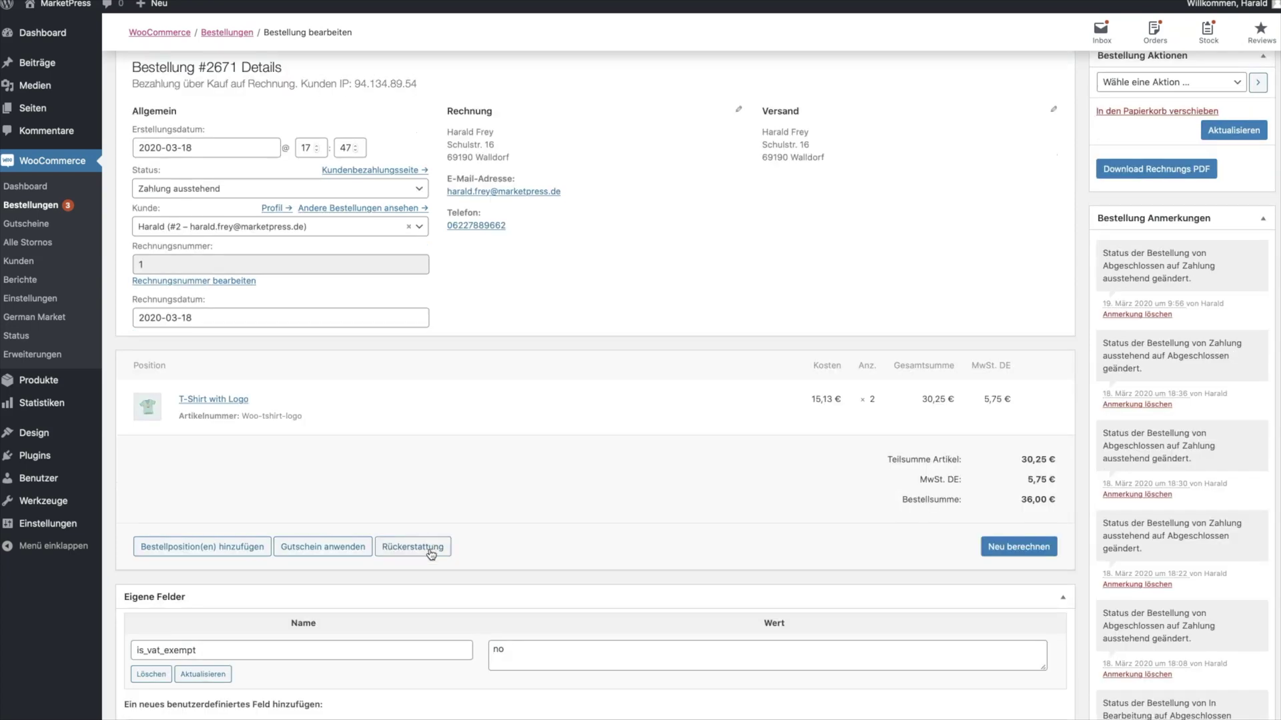
Step: Start another refund on the order and enter 15,13 as the refund total for the T-Shirt with Logo item
{"action": "left_click", "coordinate": [429, 550]}
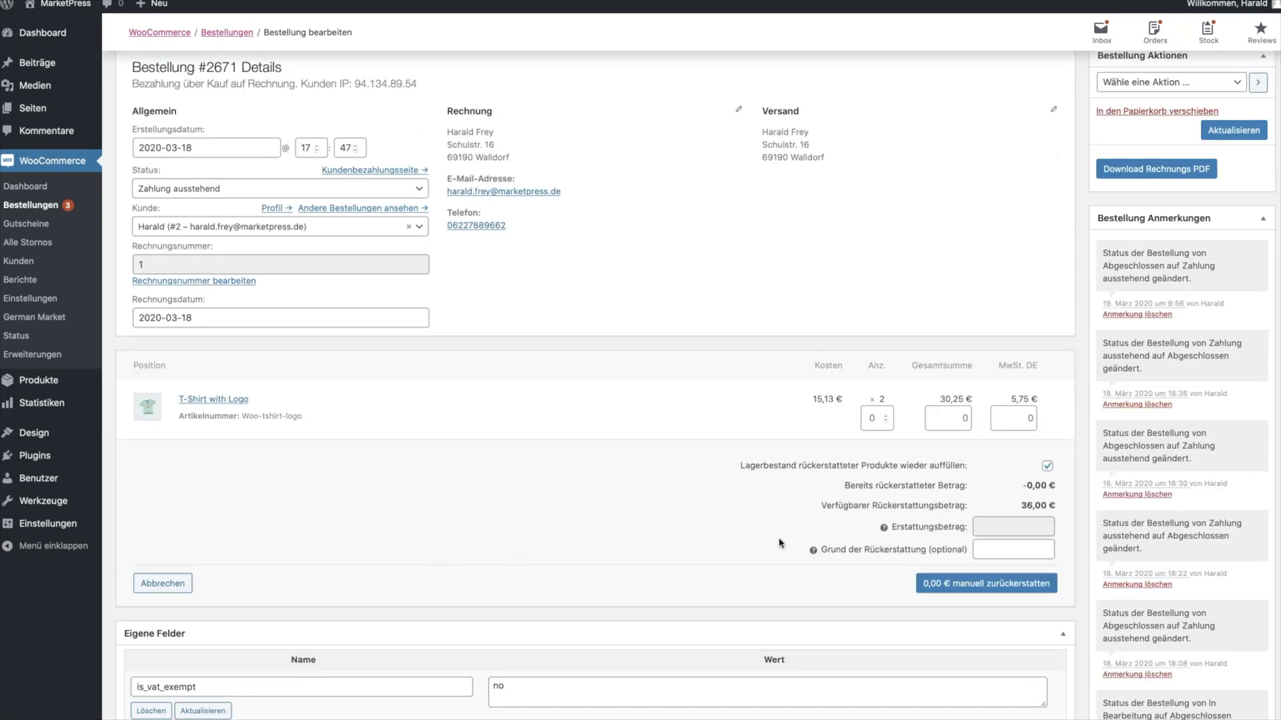
{"action": "left_click", "coordinate": [947, 418]}
{"action": "type", "text": "15,13"}
{"action": "key", "text": "Tab"}
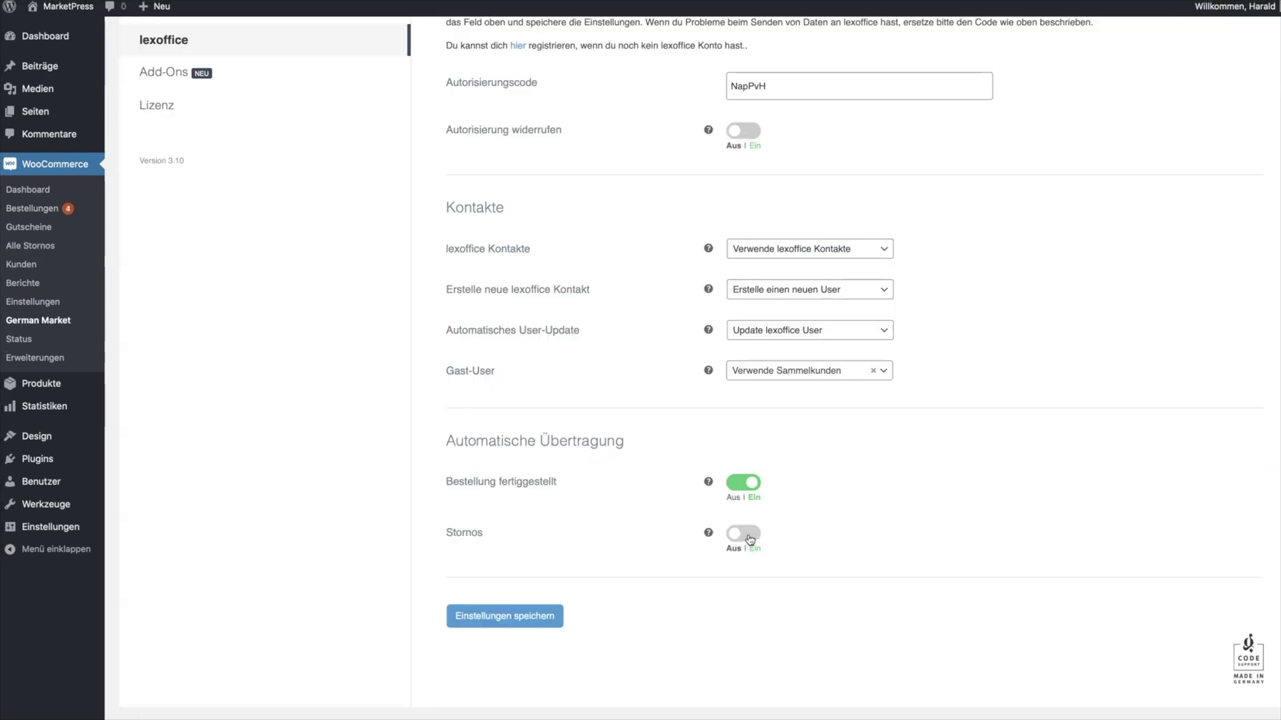
Step: Enable the automatic transfer to lexoffice for Stornos in the German Market settings
{"action": "left_click", "coordinate": [743, 534]}
{"action": "left_click_drag", "start_coordinate": [495, 541], "coordinate": [443, 535]}
{"action": "left_click", "coordinate": [578, 544]}
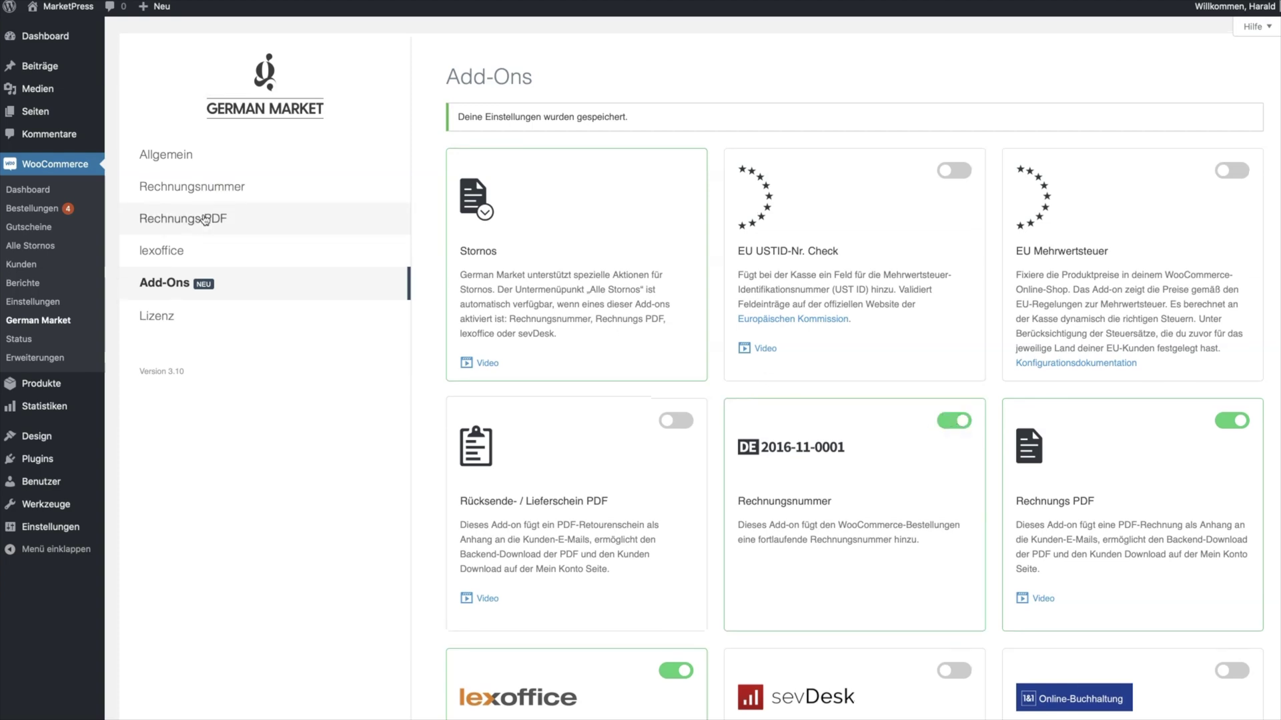
Step: Open the lexoffice settings of German Market and choose Bestellnummer as the Belegnummer
{"action": "left_click", "coordinate": [229, 261]}
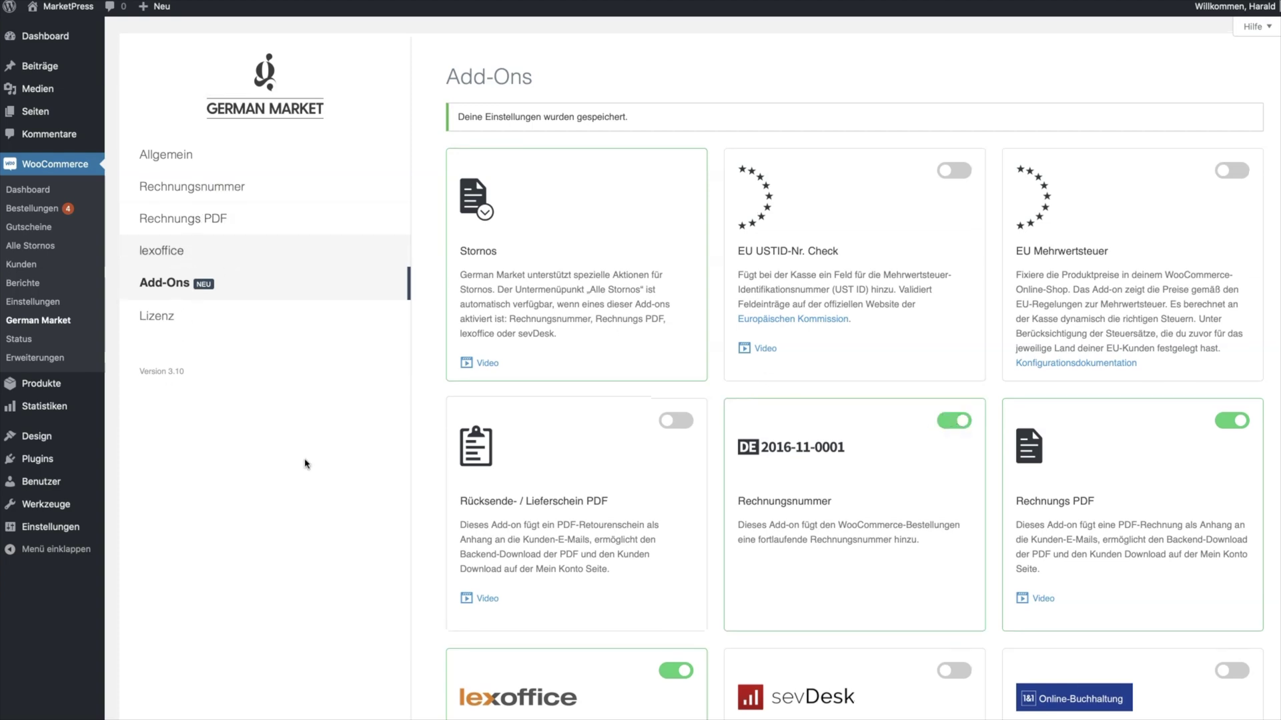
{"action": "scroll", "coordinate": [326, 604], "scroll_direction": "down", "scroll_amount": 5}
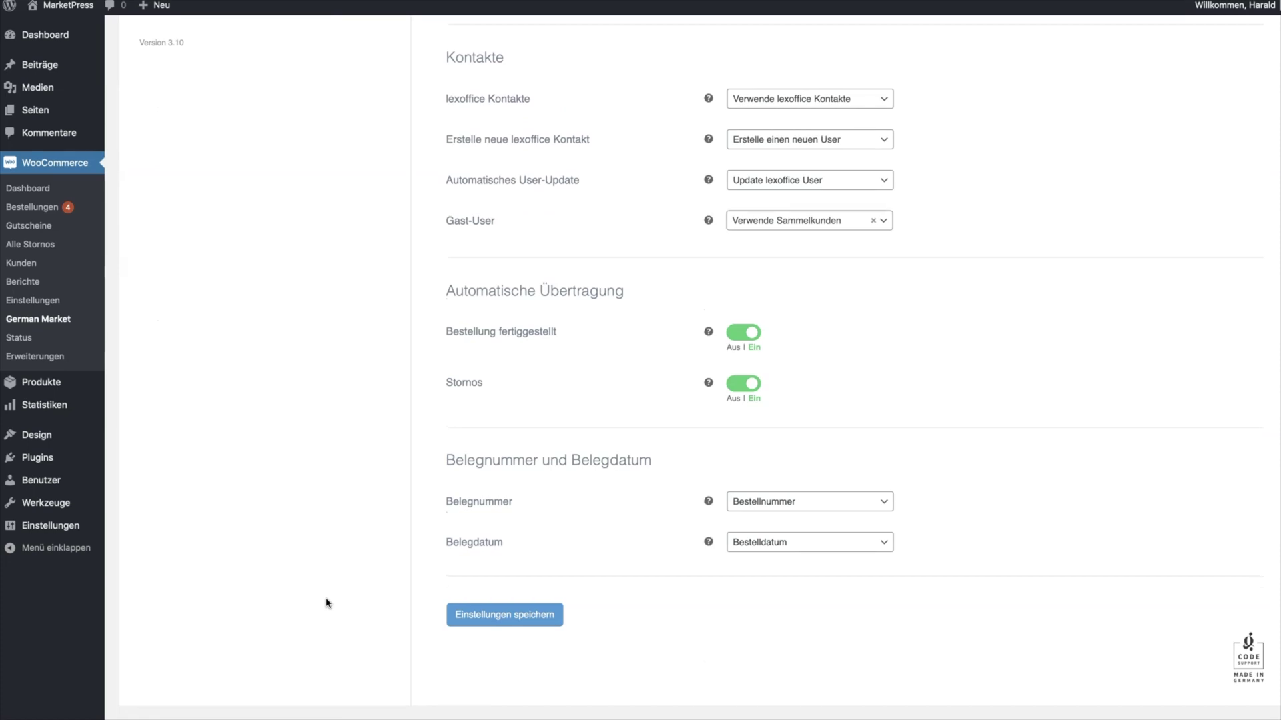
{"action": "left_click_drag", "start_coordinate": [657, 465], "coordinate": [438, 465]}
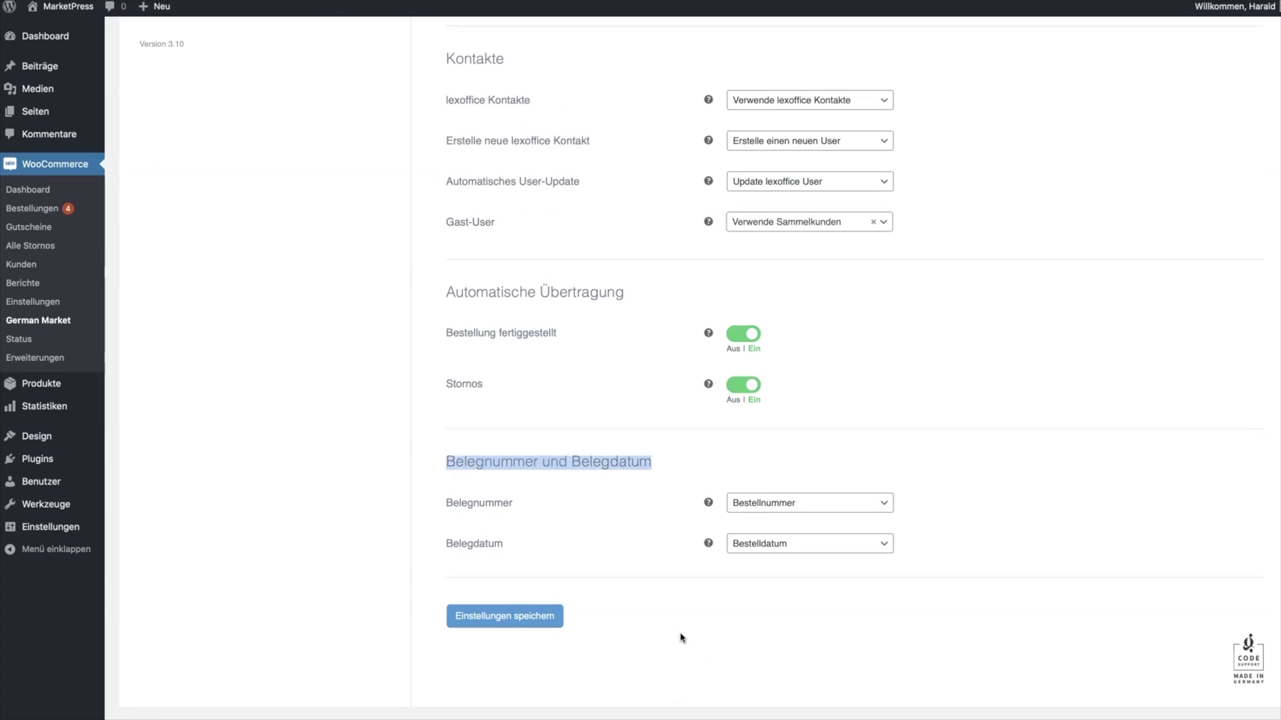
{"action": "left_click", "coordinate": [775, 510]}
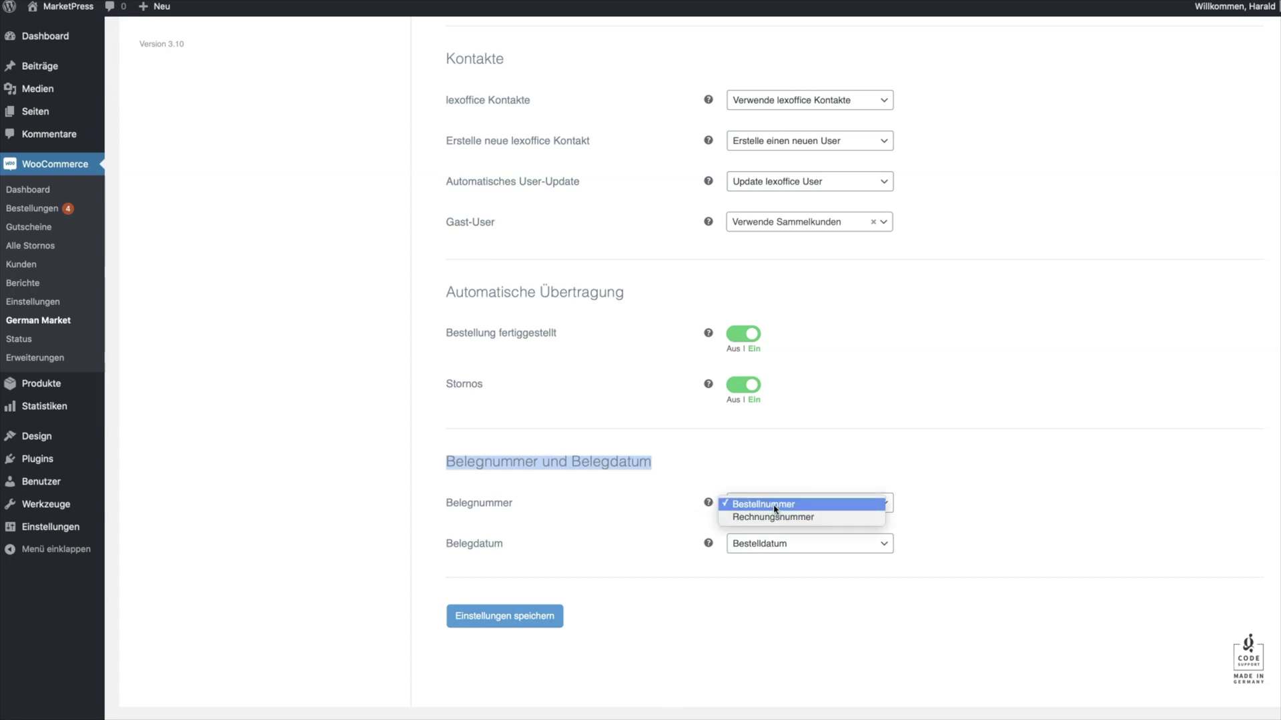
{"action": "left_click", "coordinate": [773, 504]}
{"action": "left_click", "coordinate": [756, 475]}
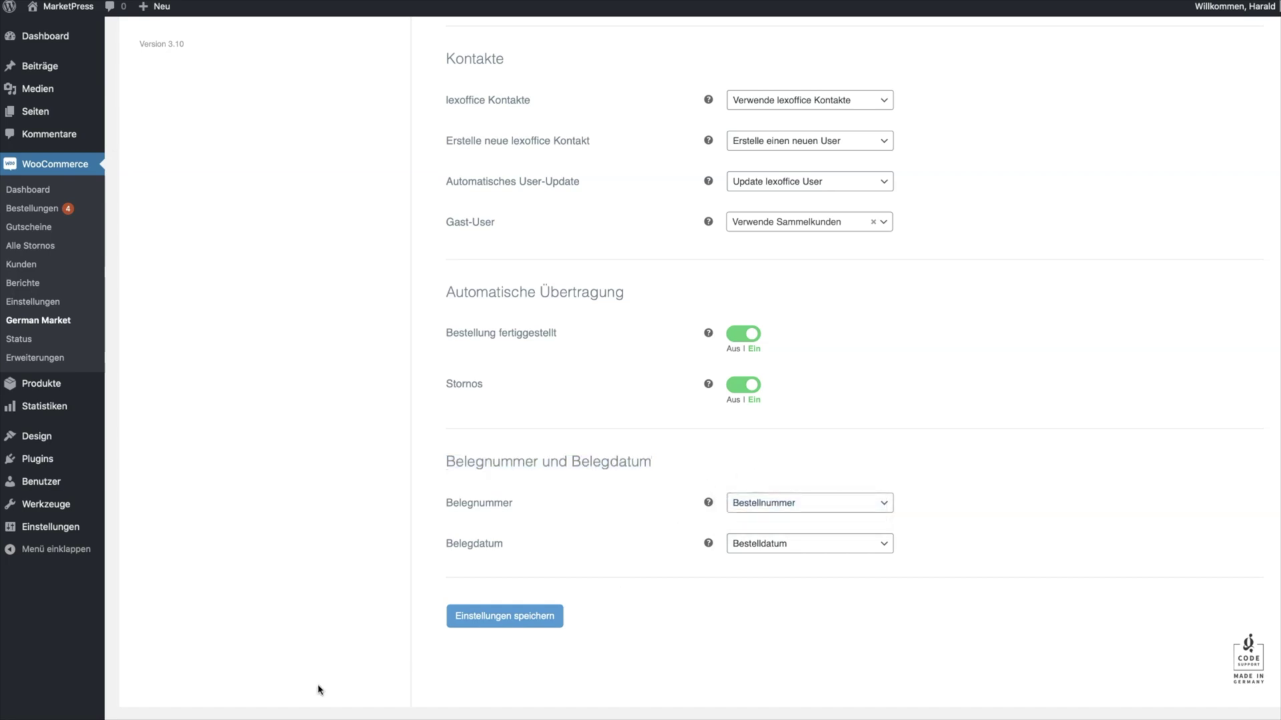
Step: Choose Bestelldatum as the Belegdatum and save the lexoffice settings
{"action": "left_click", "coordinate": [757, 550]}
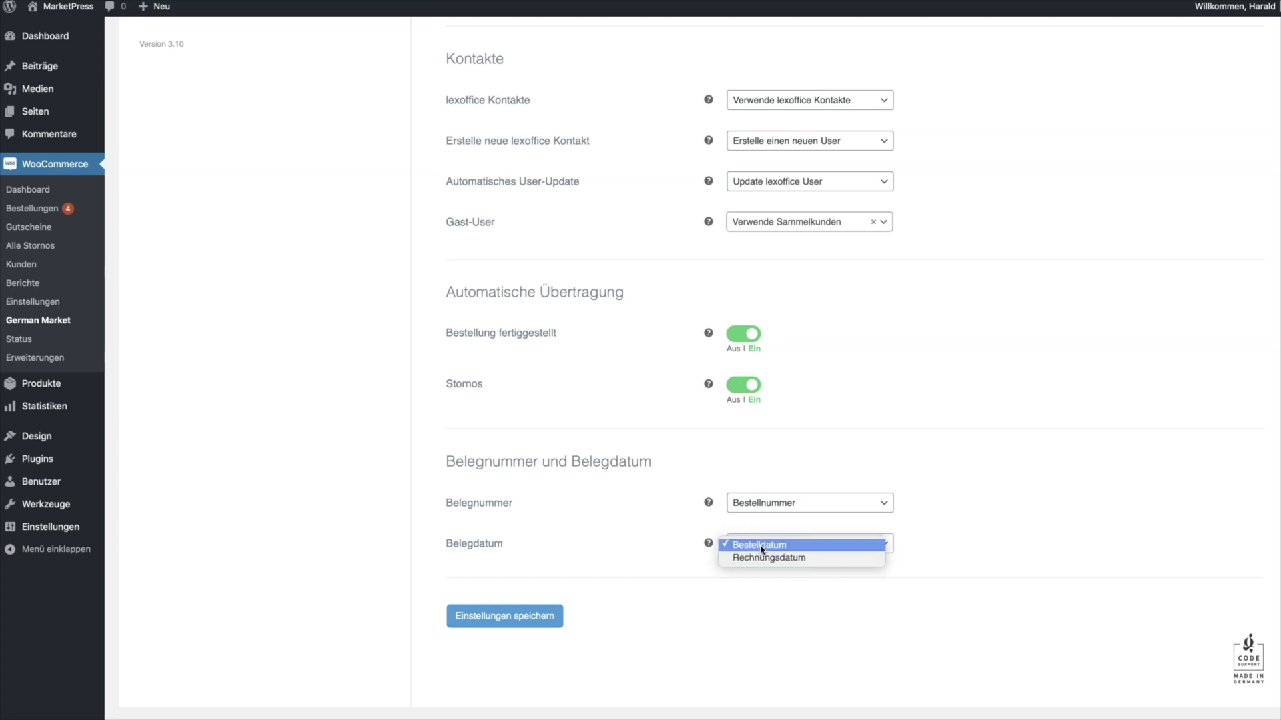
{"action": "left_click", "coordinate": [761, 550]}
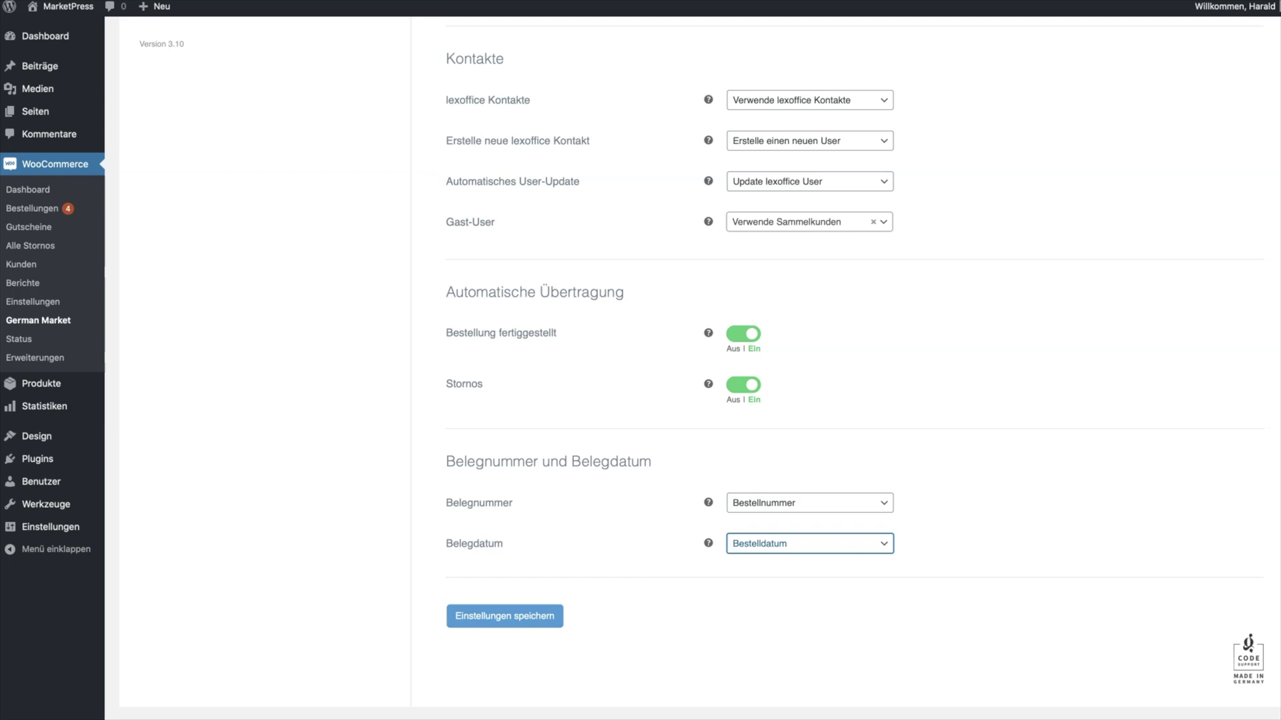
{"action": "left_click", "coordinate": [535, 622]}
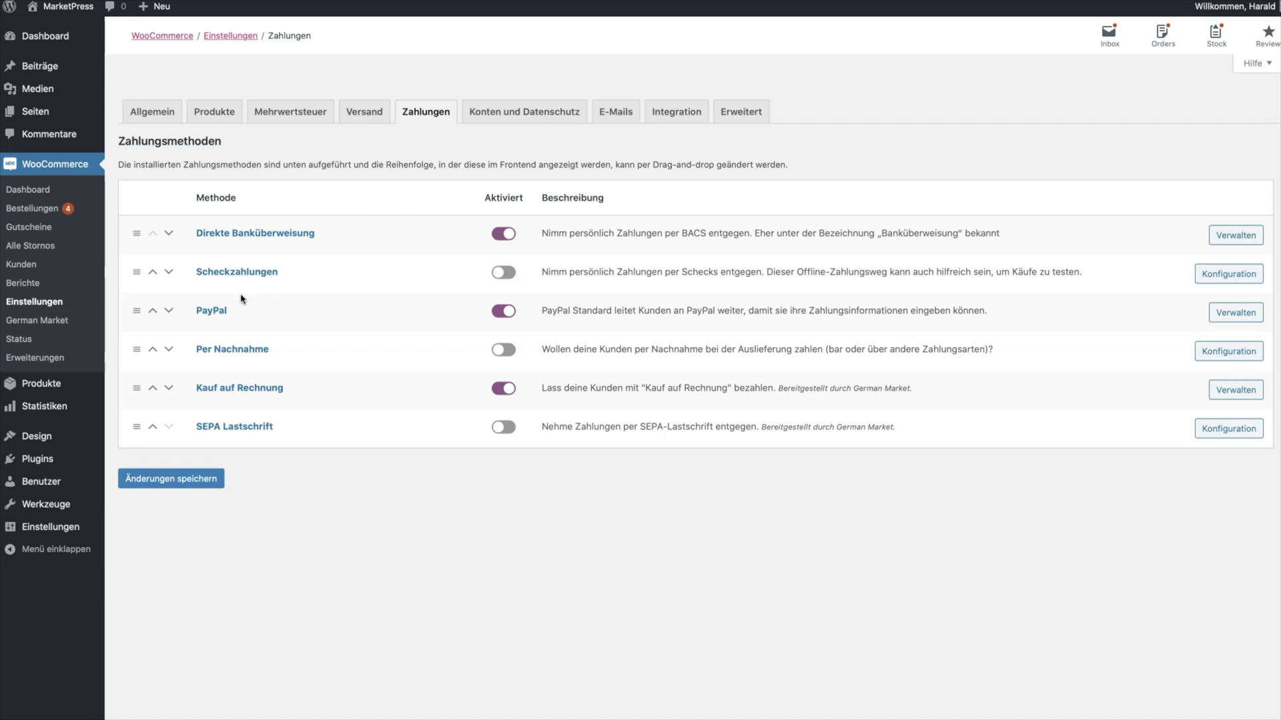
Step: Set the Fälligkeitsdatum für Lexoffice of the PayPal payment method to 10 days
{"action": "left_click", "coordinate": [212, 311]}
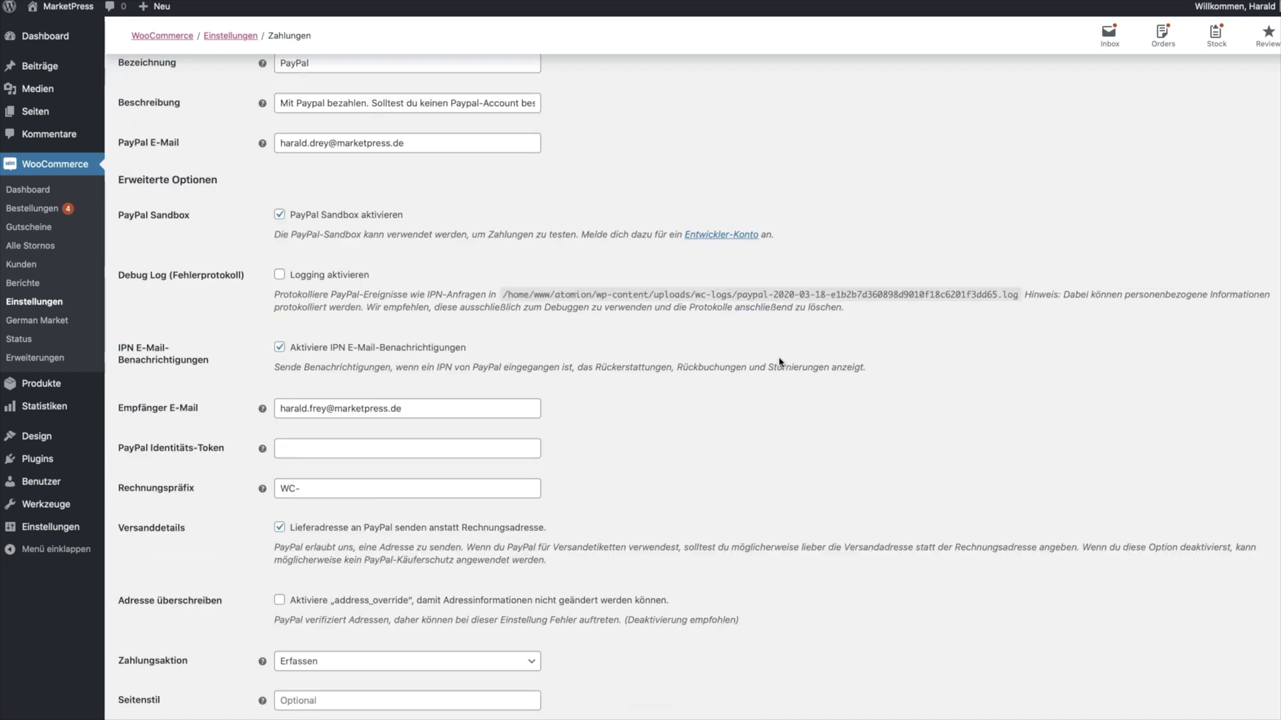
{"action": "scroll", "coordinate": [778, 363], "scroll_direction": "down", "scroll_amount": 5}
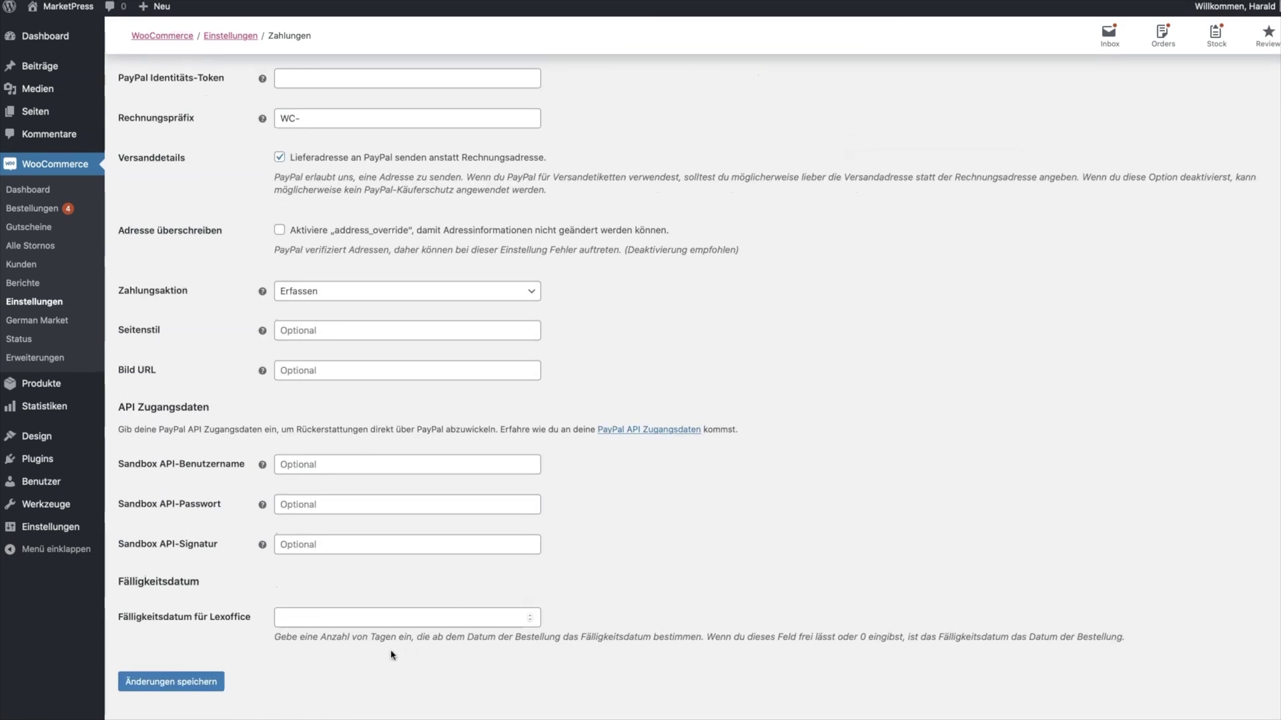
{"action": "left_click", "coordinate": [375, 620]}
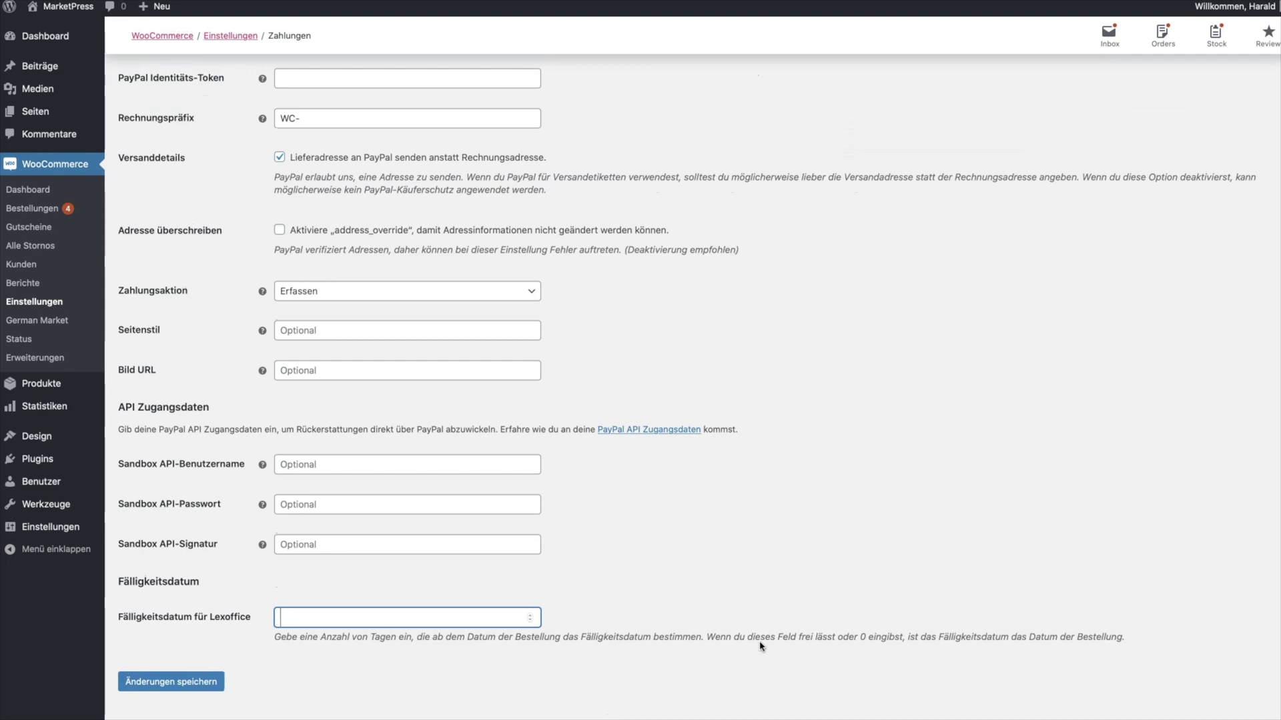
{"action": "type", "text": "10"}
{"action": "left_click", "coordinate": [327, 701]}
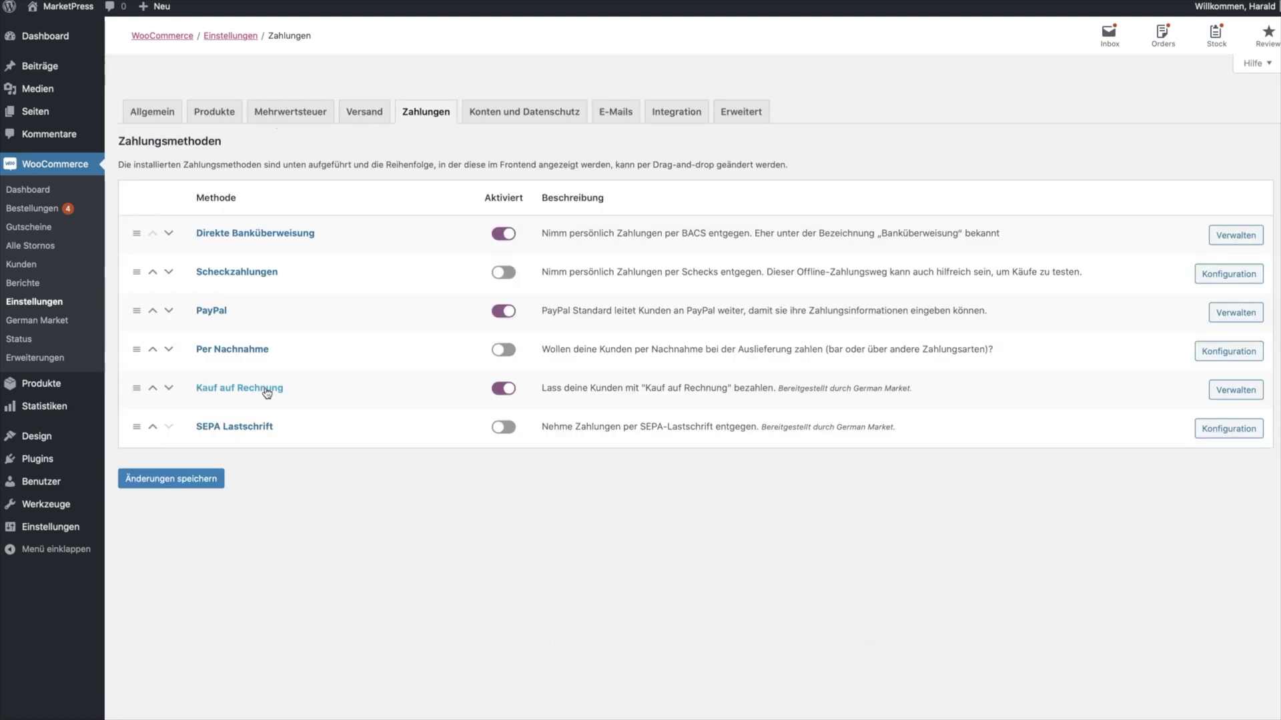
Step: Review the Fälligkeitsdatum für Lexoffice of the Kauf auf Rechnung payment method and save its changes
{"action": "left_click", "coordinate": [266, 392]}
{"action": "scroll", "coordinate": [276, 490], "scroll_direction": "down", "scroll_amount": 10}
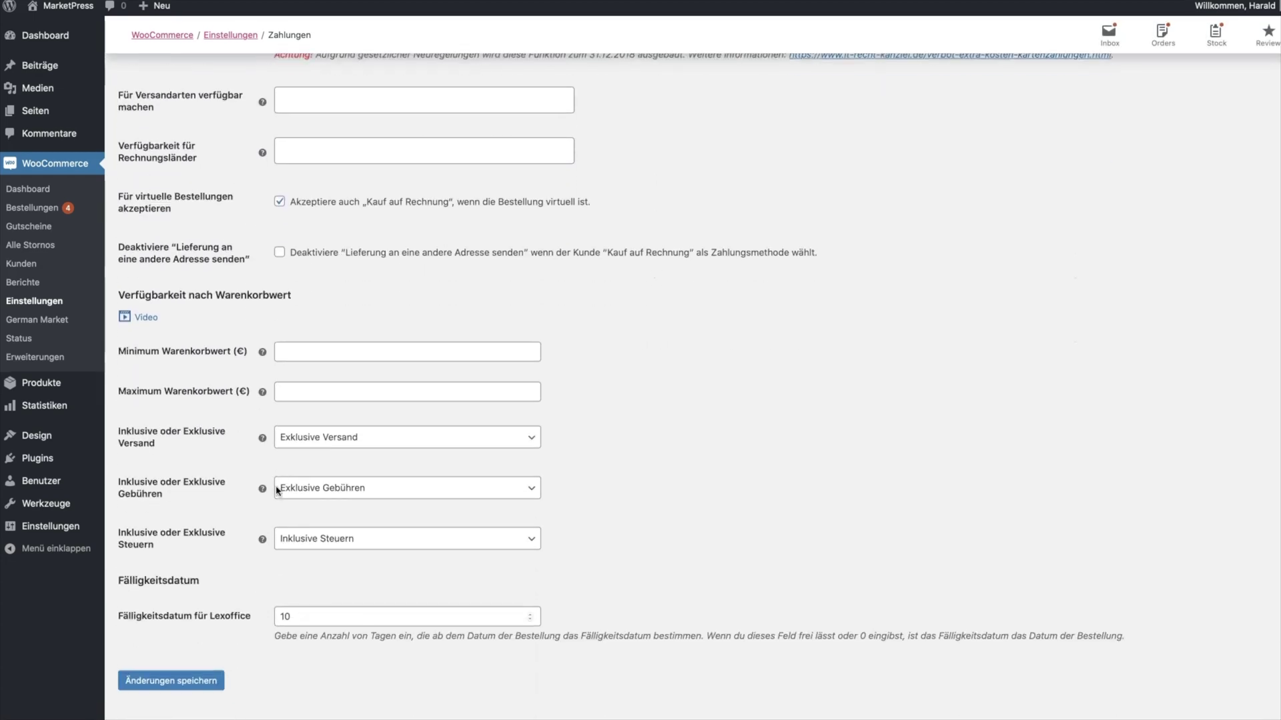
{"action": "double_click", "coordinate": [337, 617]}
{"action": "left_click", "coordinate": [703, 553]}
{"action": "left_click", "coordinate": [194, 682]}
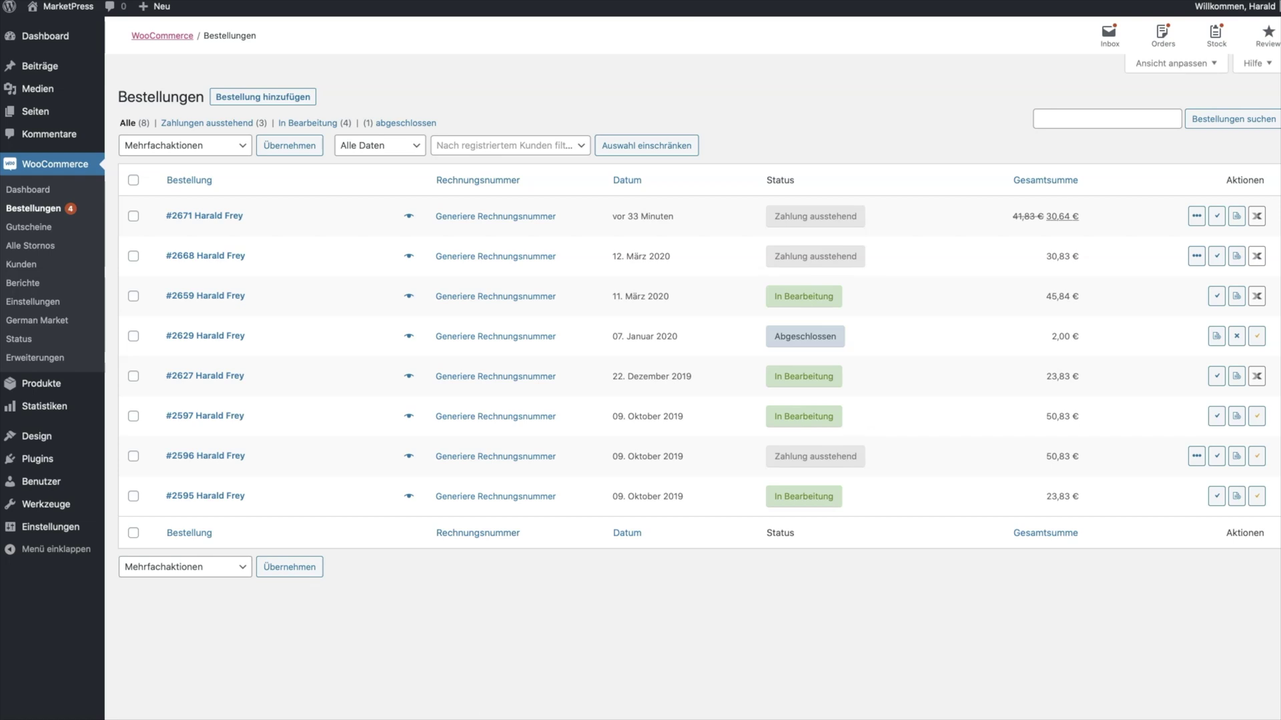
Step: Try to transfer the newest order, still marked Zahlung ausstehend, to lexoffice from the order list
{"action": "left_click", "coordinate": [1255, 216]}
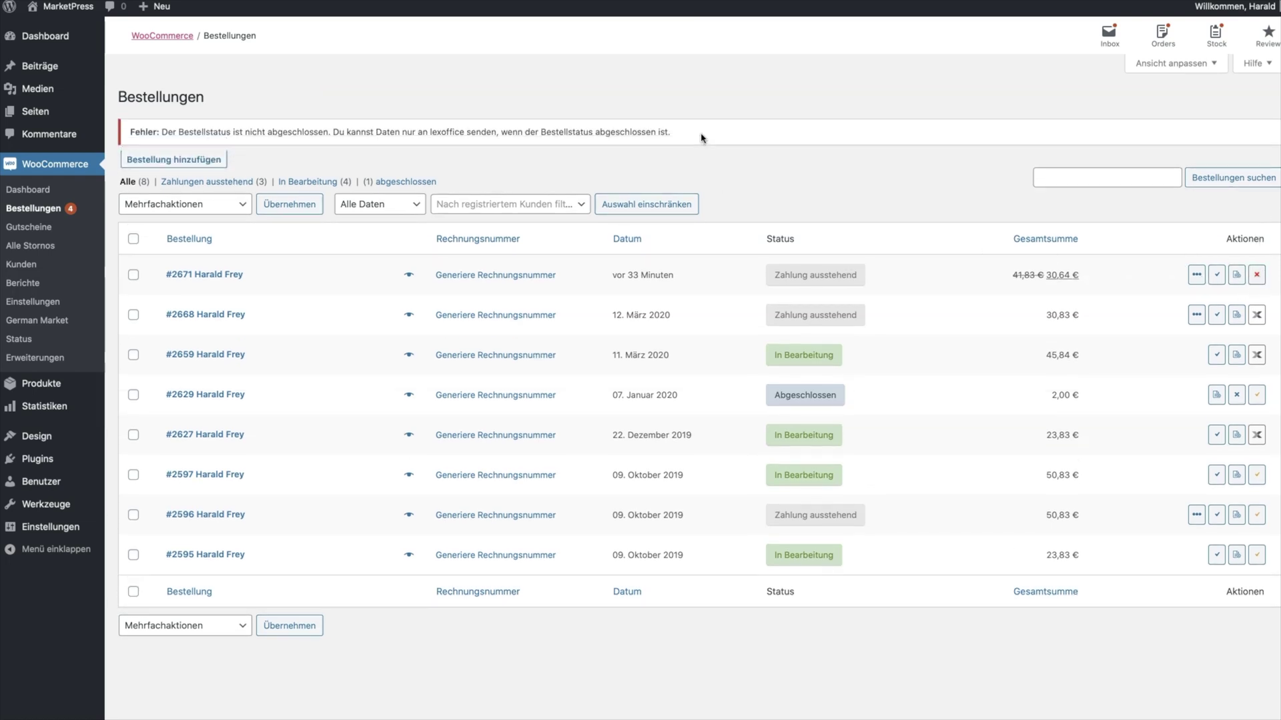
{"action": "left_click_drag", "start_coordinate": [704, 134], "coordinate": [496, 131]}
{"action": "left_click", "coordinate": [656, 132]}
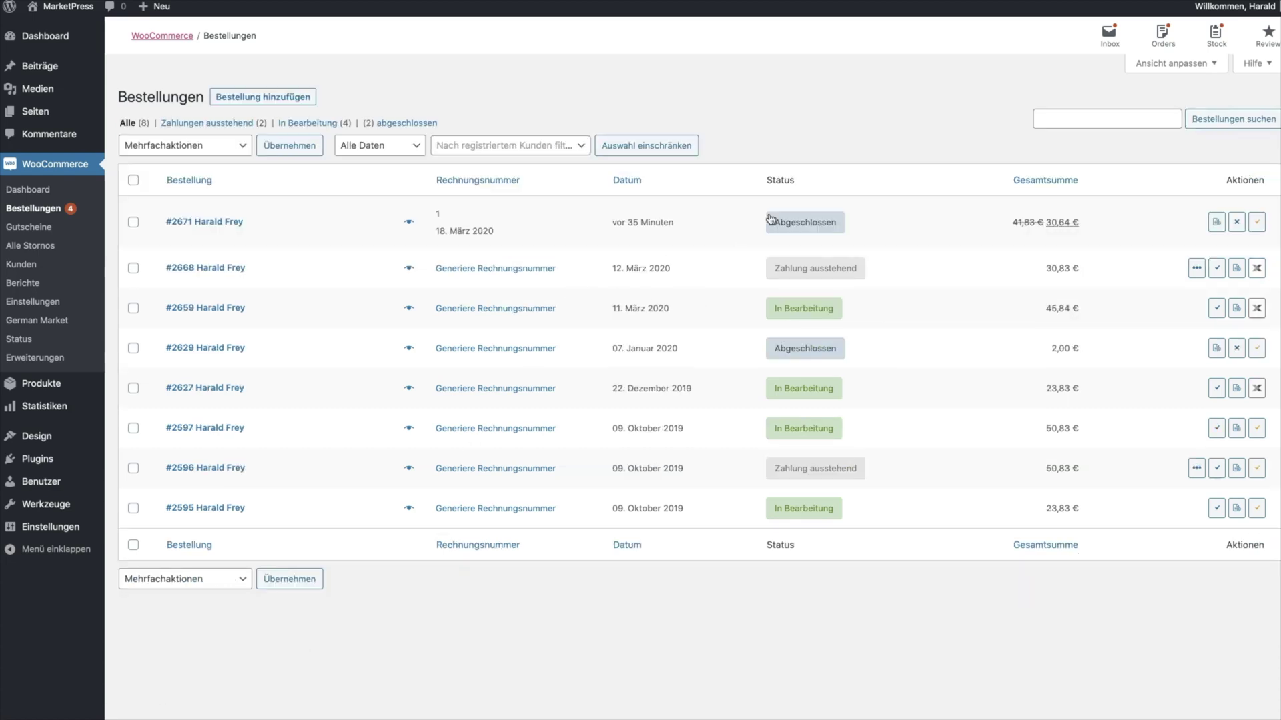
Step: Mark the oldest order as completed and apply the bulk action Übertragung zu lexoffice to the five oldest orders
{"action": "left_click", "coordinate": [1216, 509]}
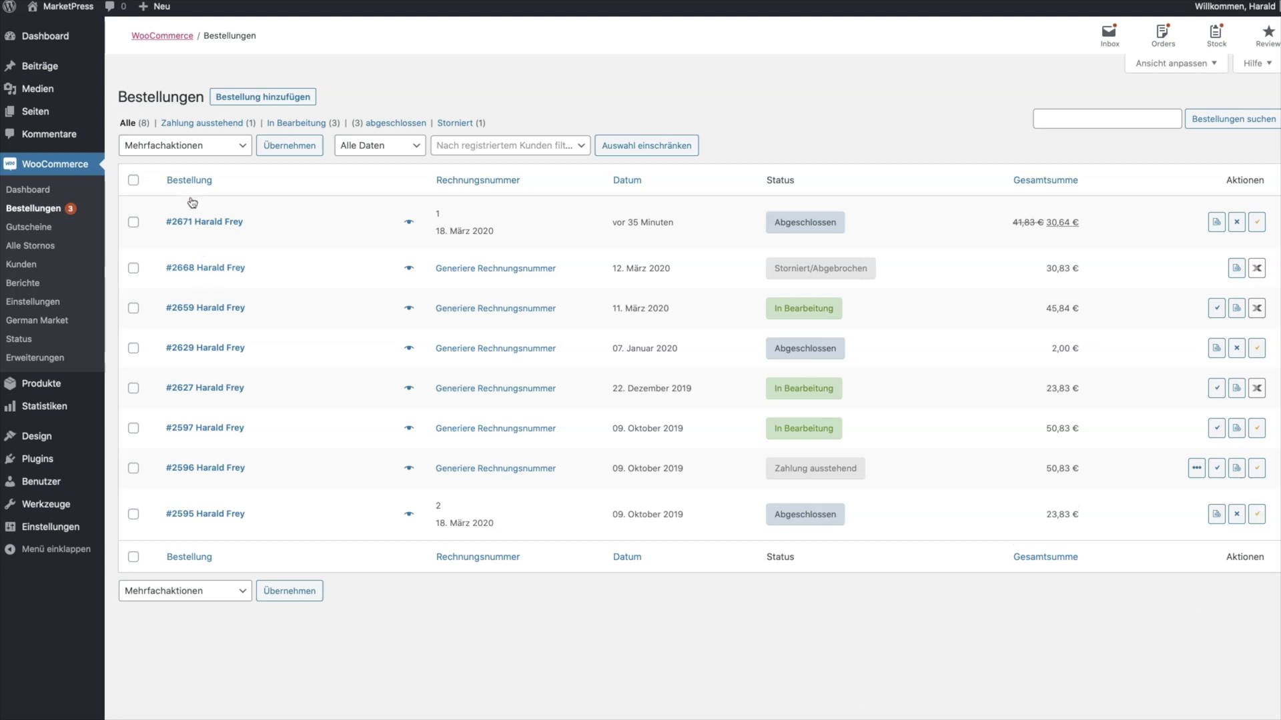
{"action": "left_click", "coordinate": [186, 150]}
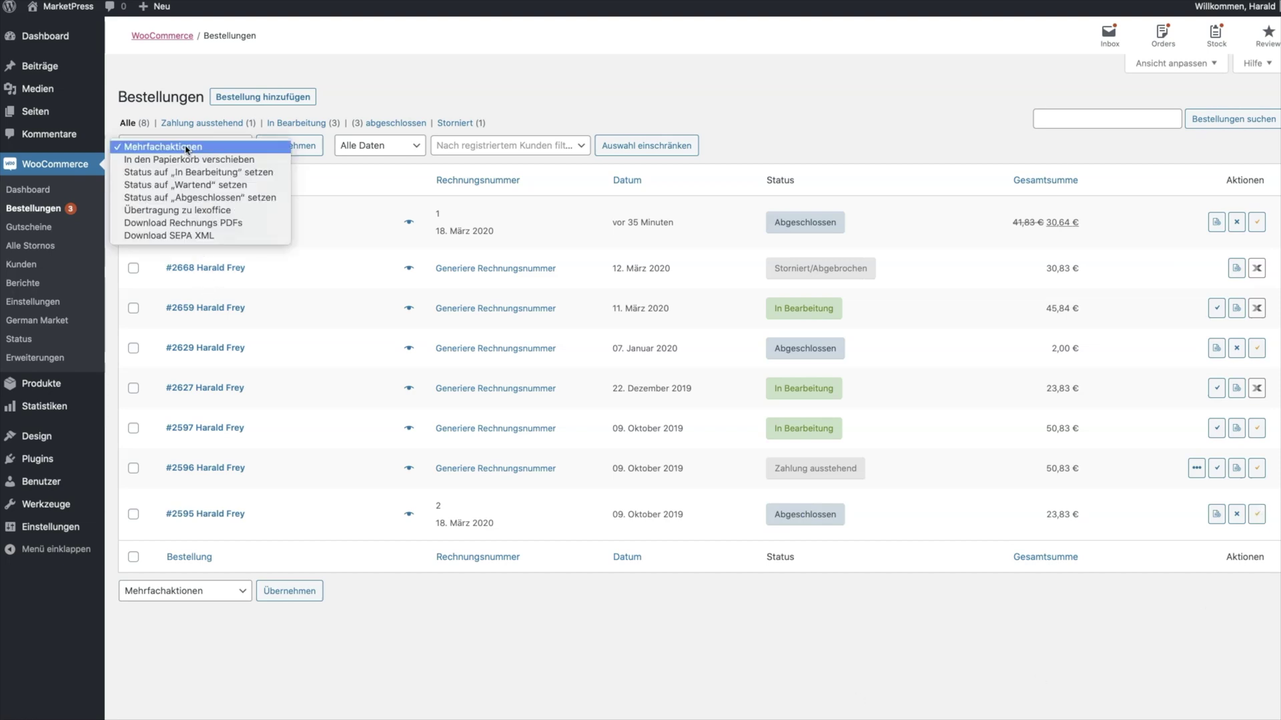
{"action": "left_click", "coordinate": [184, 211]}
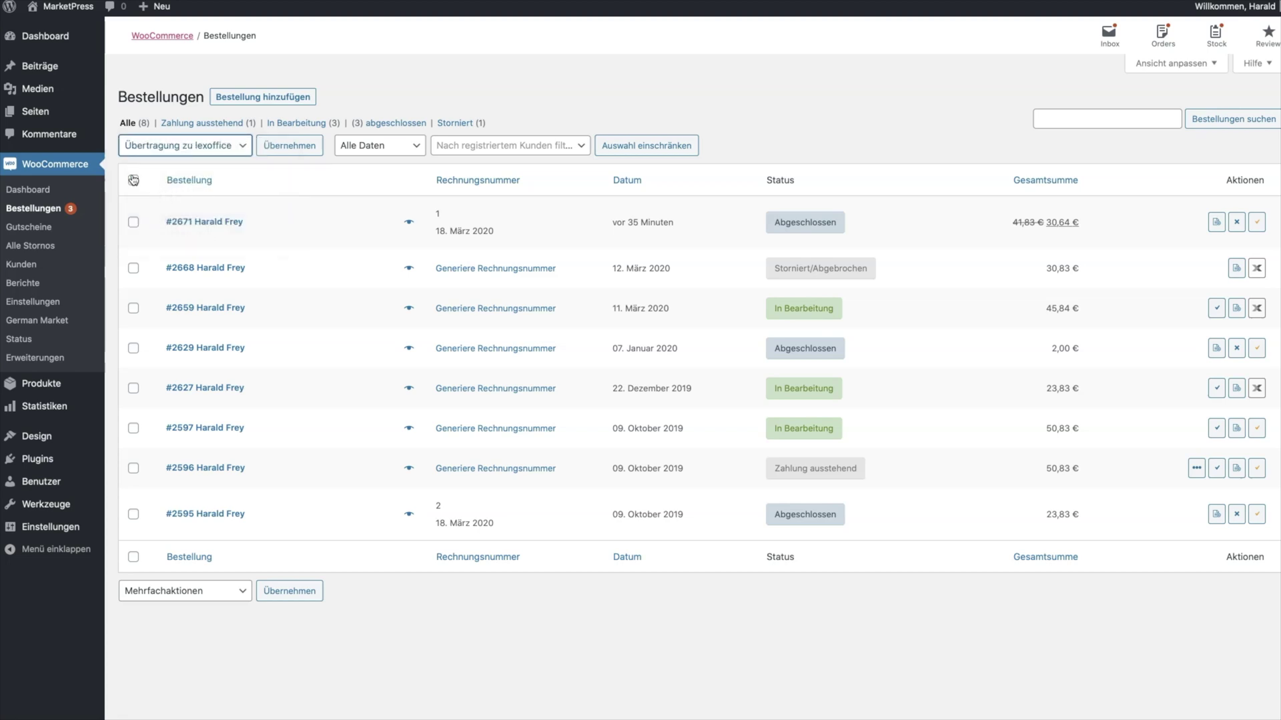
{"action": "left_click", "coordinate": [133, 180]}
{"action": "left_click", "coordinate": [133, 222]}
{"action": "left_click", "coordinate": [133, 269]}
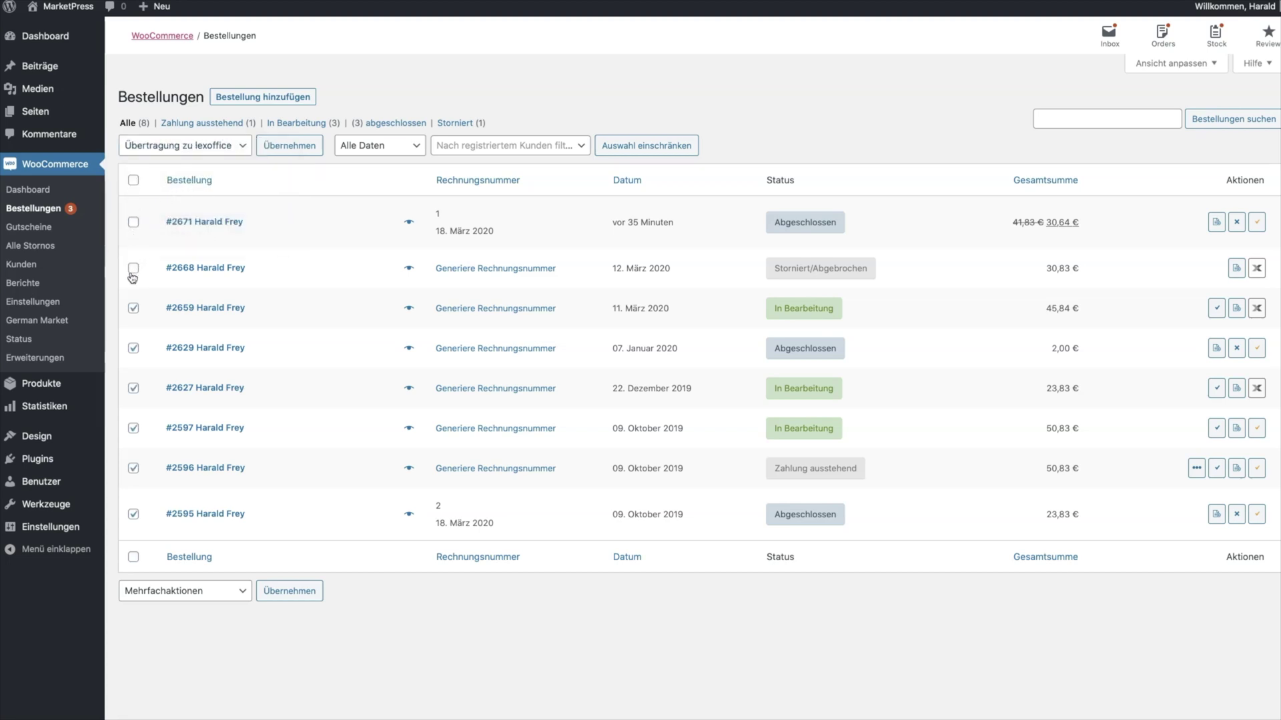
{"action": "left_click", "coordinate": [133, 308]}
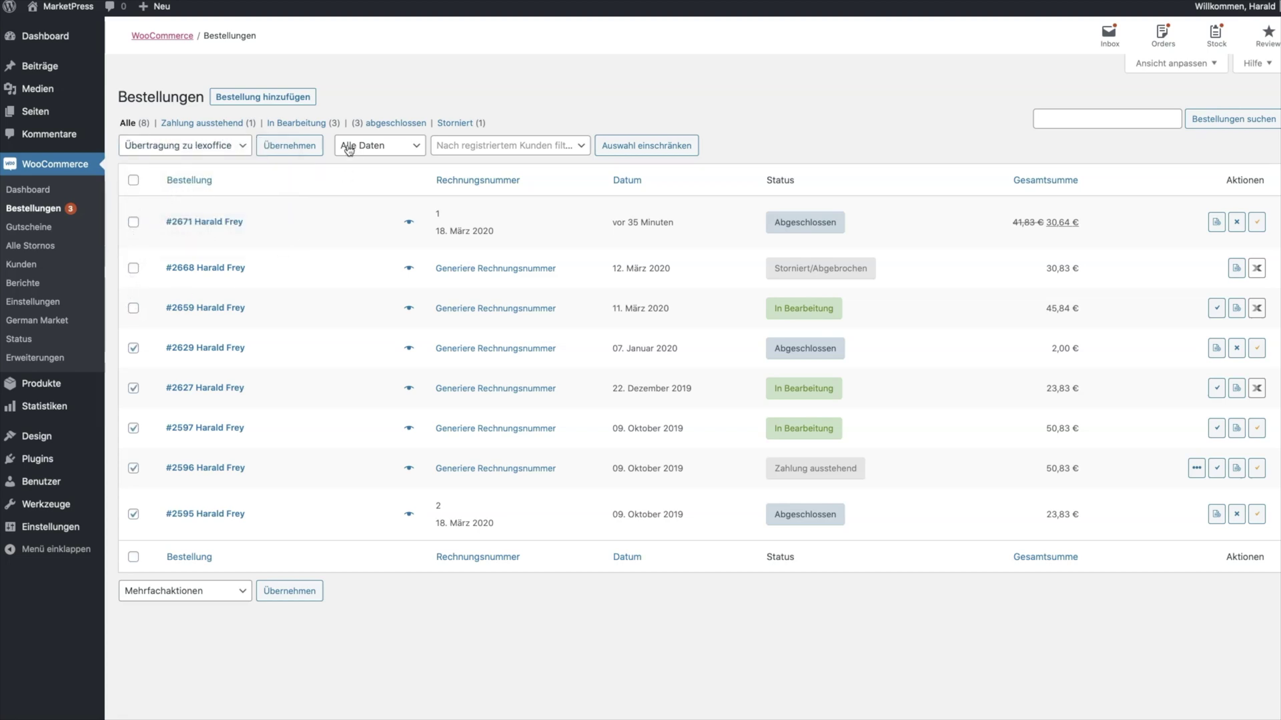
{"action": "left_click", "coordinate": [300, 150]}
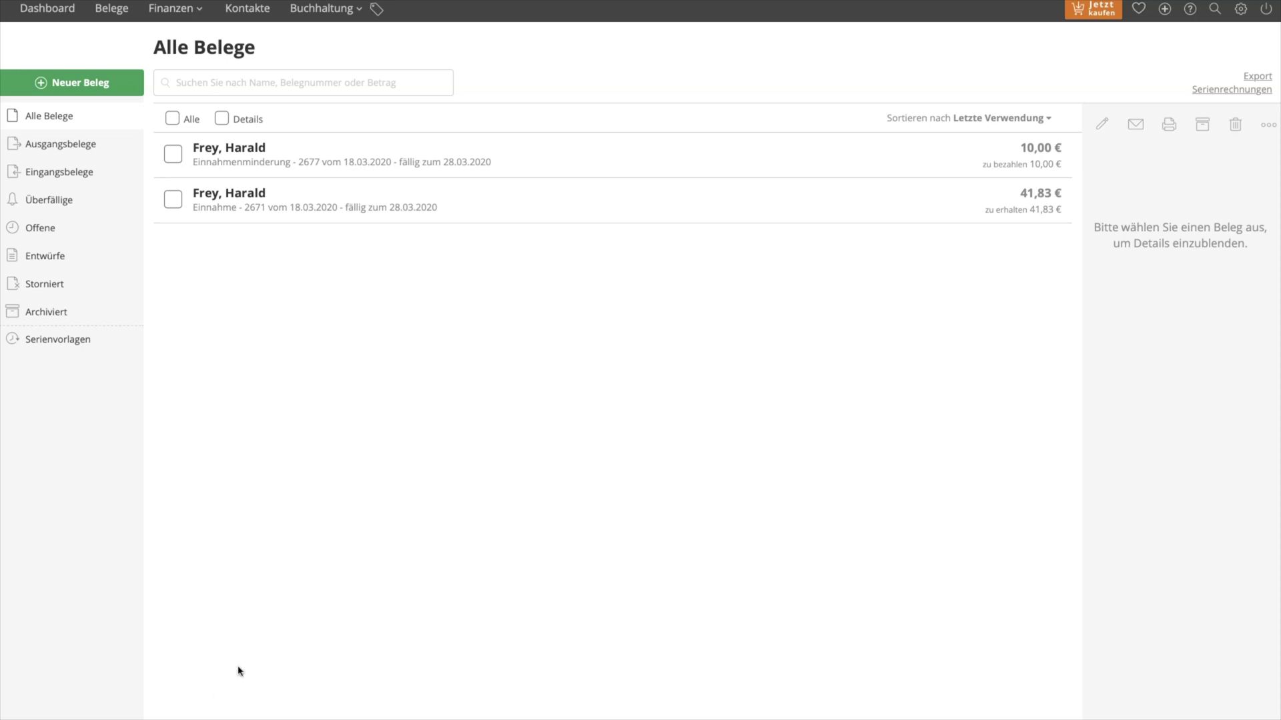
Step: In lexoffice, examine the transferred 41,83 € income receipt and go from the contacts back to the receipts
{"action": "left_click", "coordinate": [360, 206]}
{"action": "left_click", "coordinate": [360, 207]}
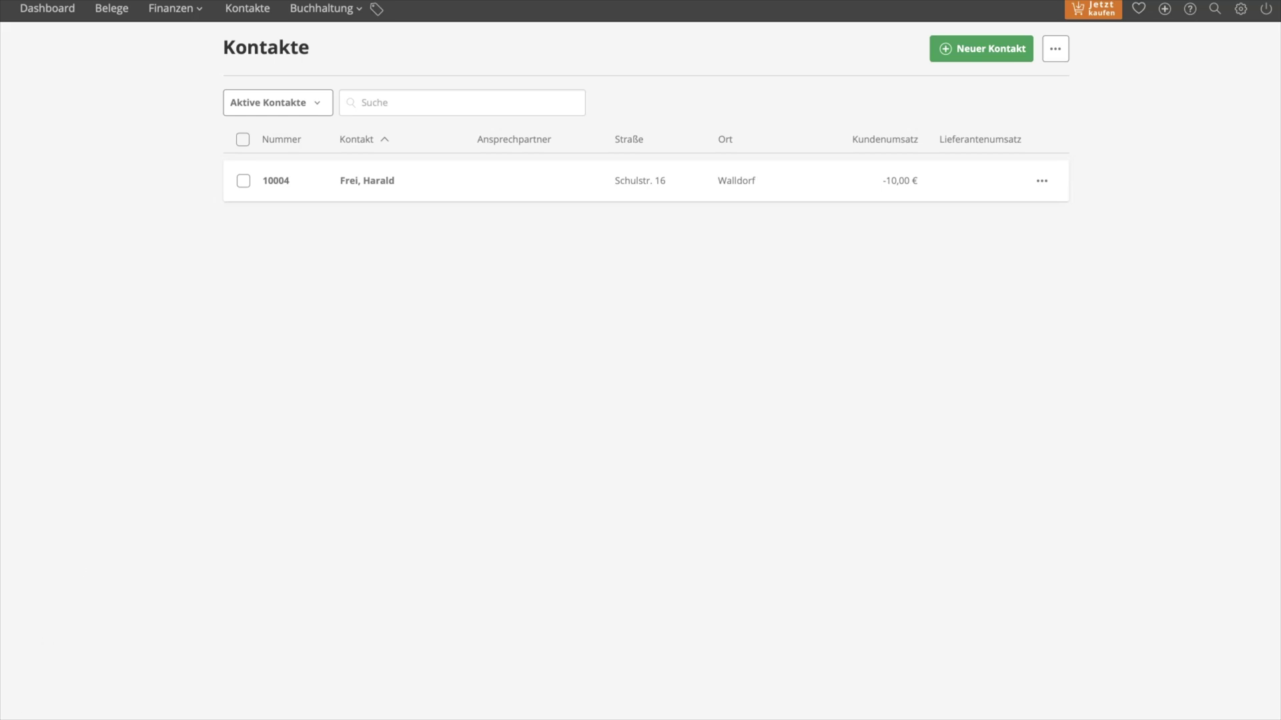
{"action": "left_click", "coordinate": [112, 12]}
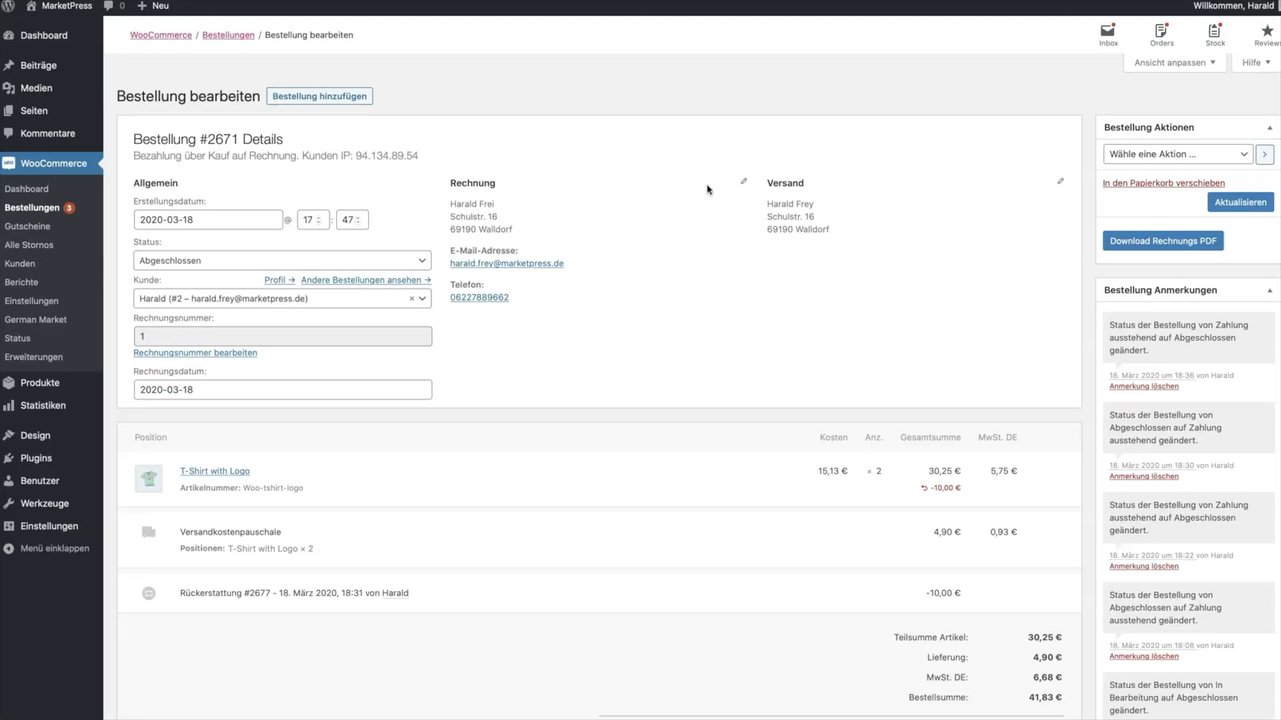
Step: Correct the last name in the WooCommerce order's billing address and open the contacts in lexoffice to check it
{"action": "left_click", "coordinate": [746, 188]}
{"action": "left_click", "coordinate": [657, 232]}
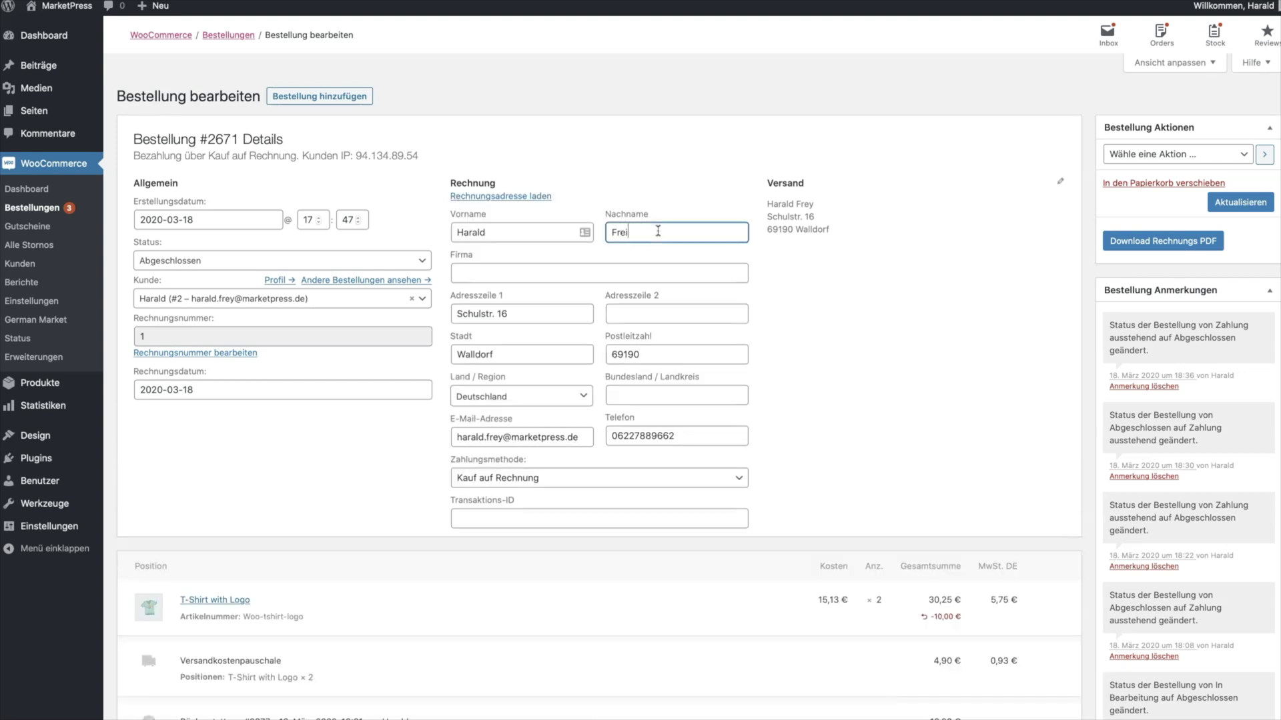
{"action": "type", "text": "y"}
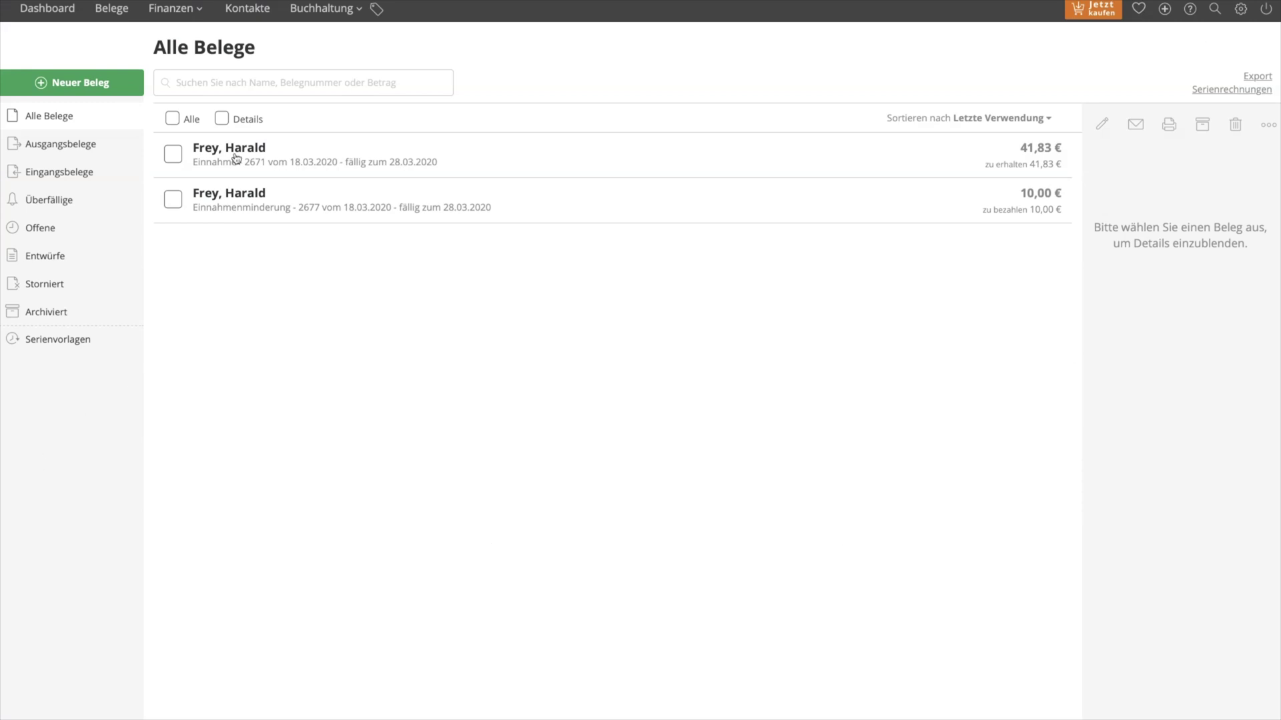
{"action": "left_click", "coordinate": [254, 19]}
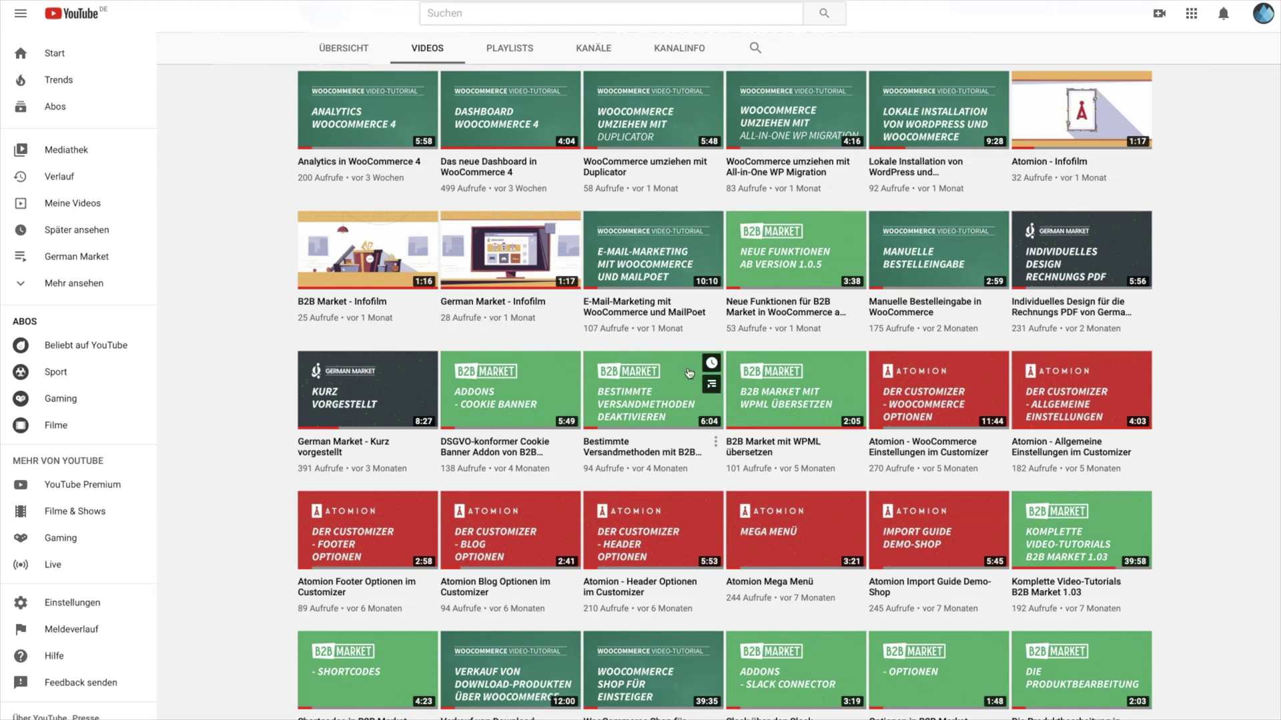
Step: Browse the channel's tutorial video overview on YouTube
{"action": "scroll", "coordinate": [208, 414], "scroll_direction": "down", "scroll_amount": 3}
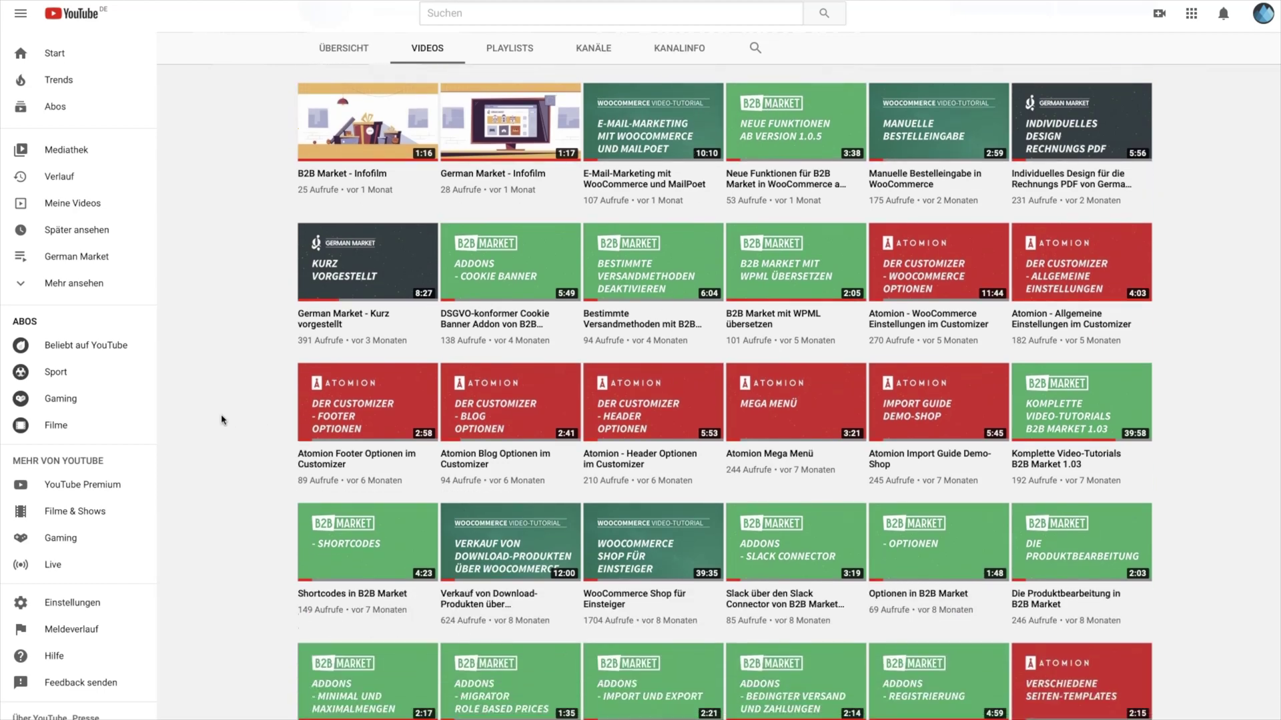
{"action": "scroll", "coordinate": [222, 420], "scroll_direction": "down", "scroll_amount": 5}
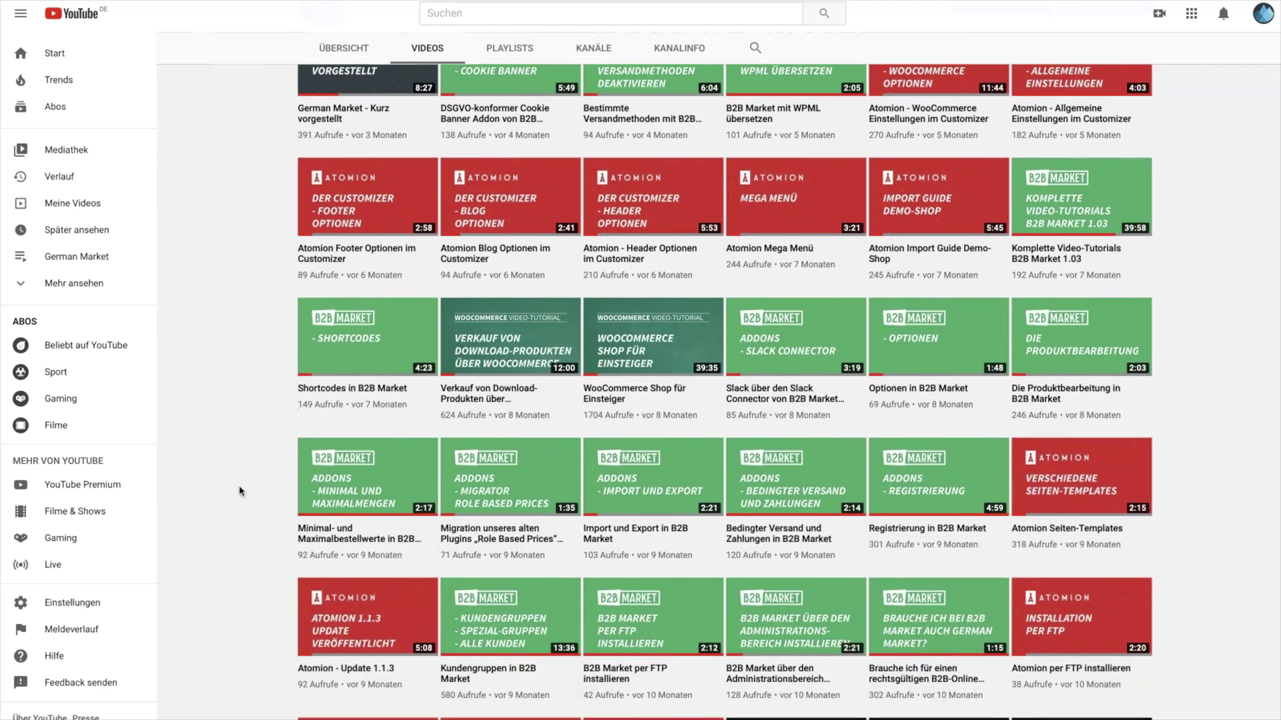
{"action": "scroll", "coordinate": [241, 491], "scroll_direction": "down", "scroll_amount": 3}
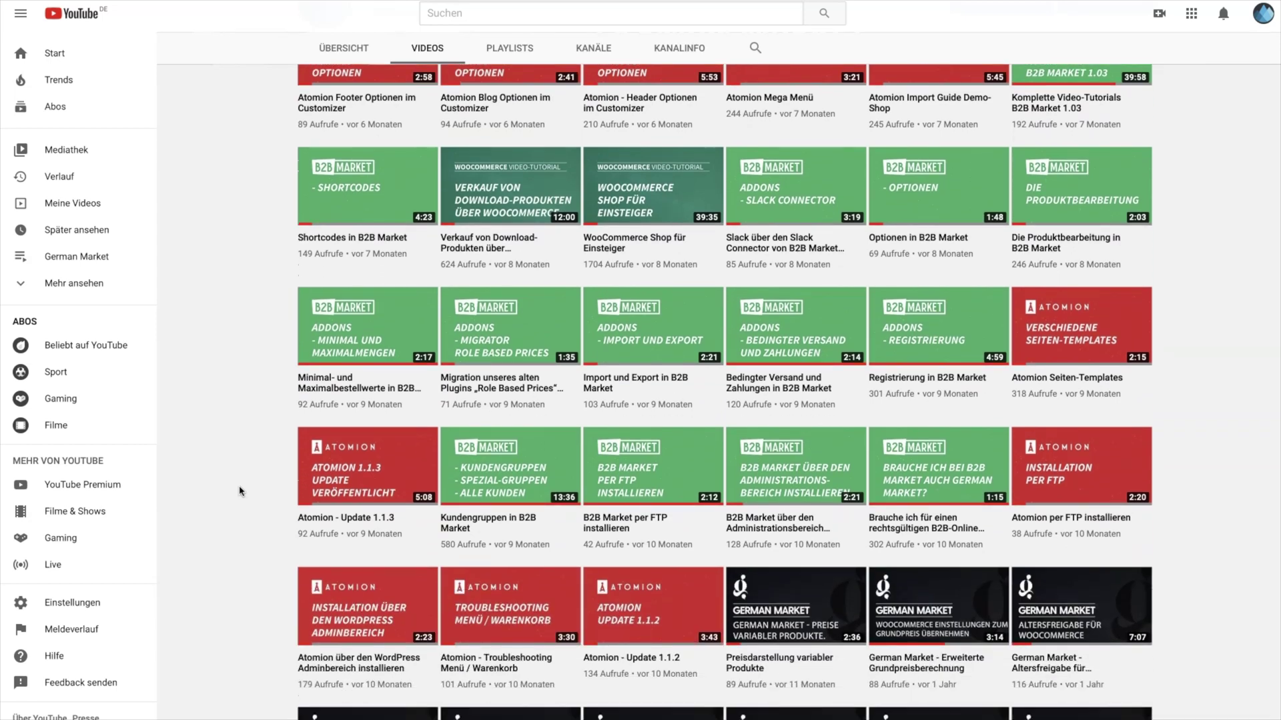